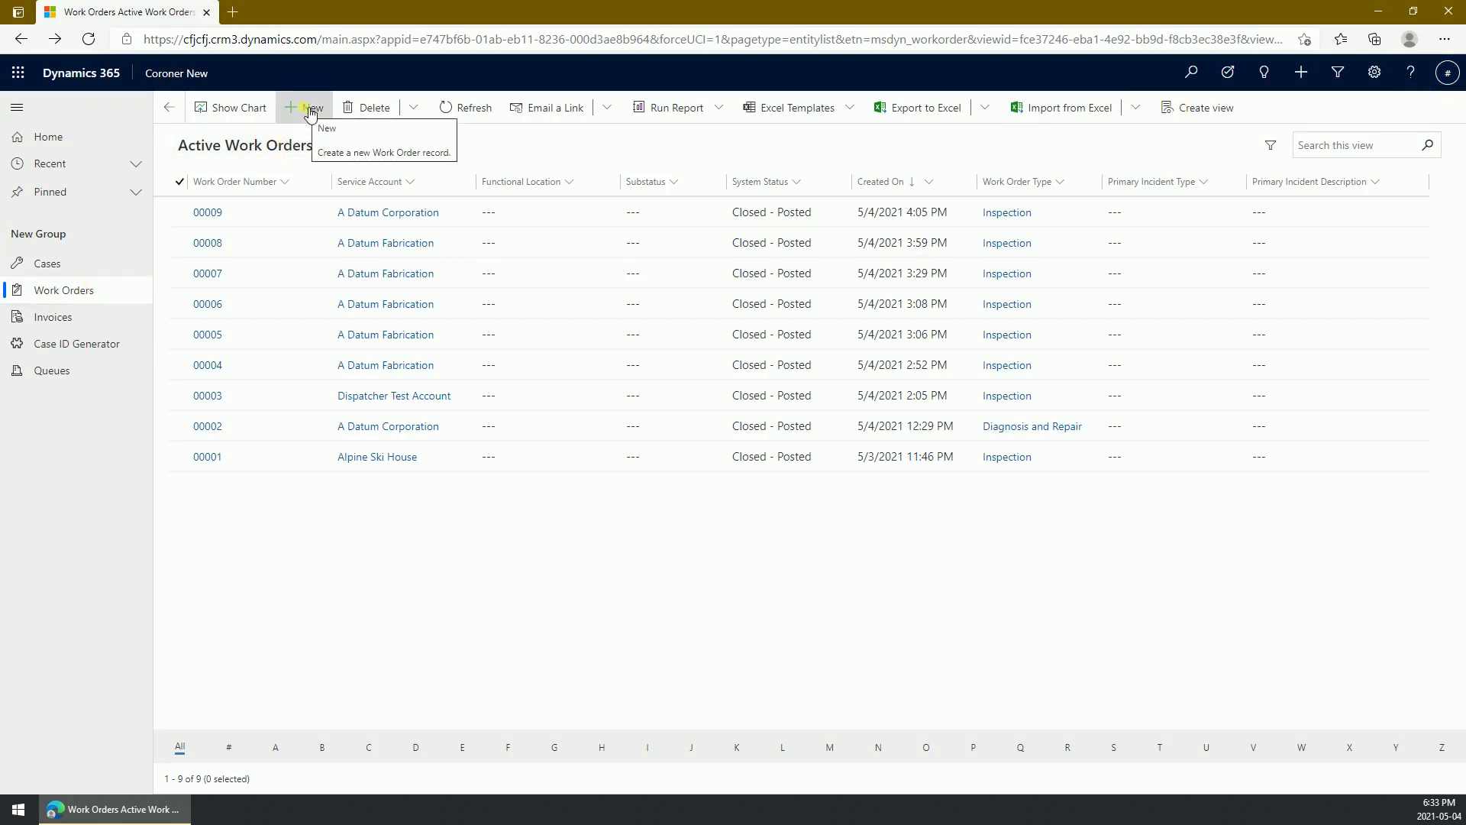
- Start a new work order from the Active Work Orders list
click(309, 110)
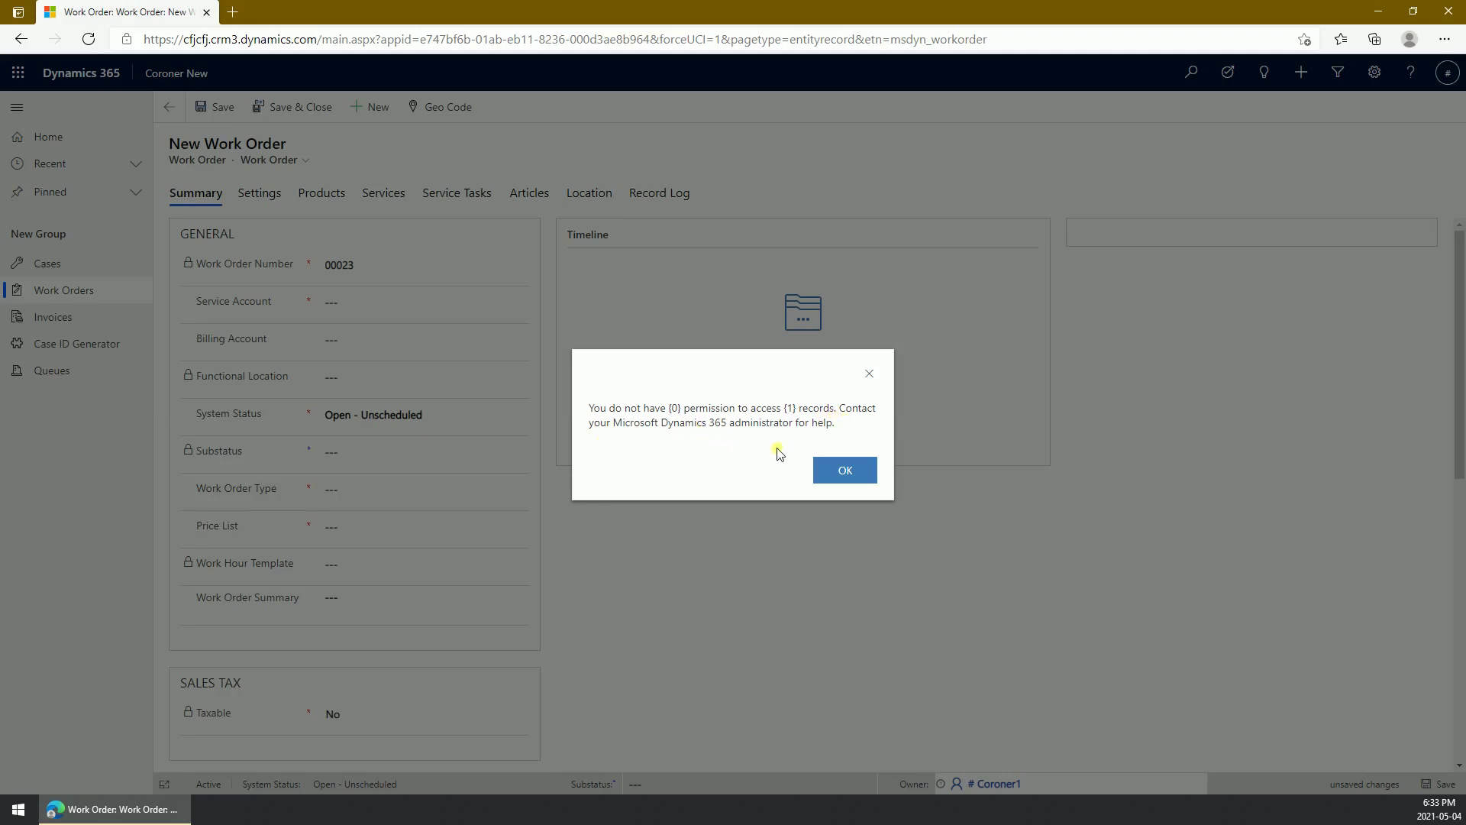
- Dismiss the permission error on new Work Order 00023, leaving the blank form
click(834, 468)
click(832, 470)
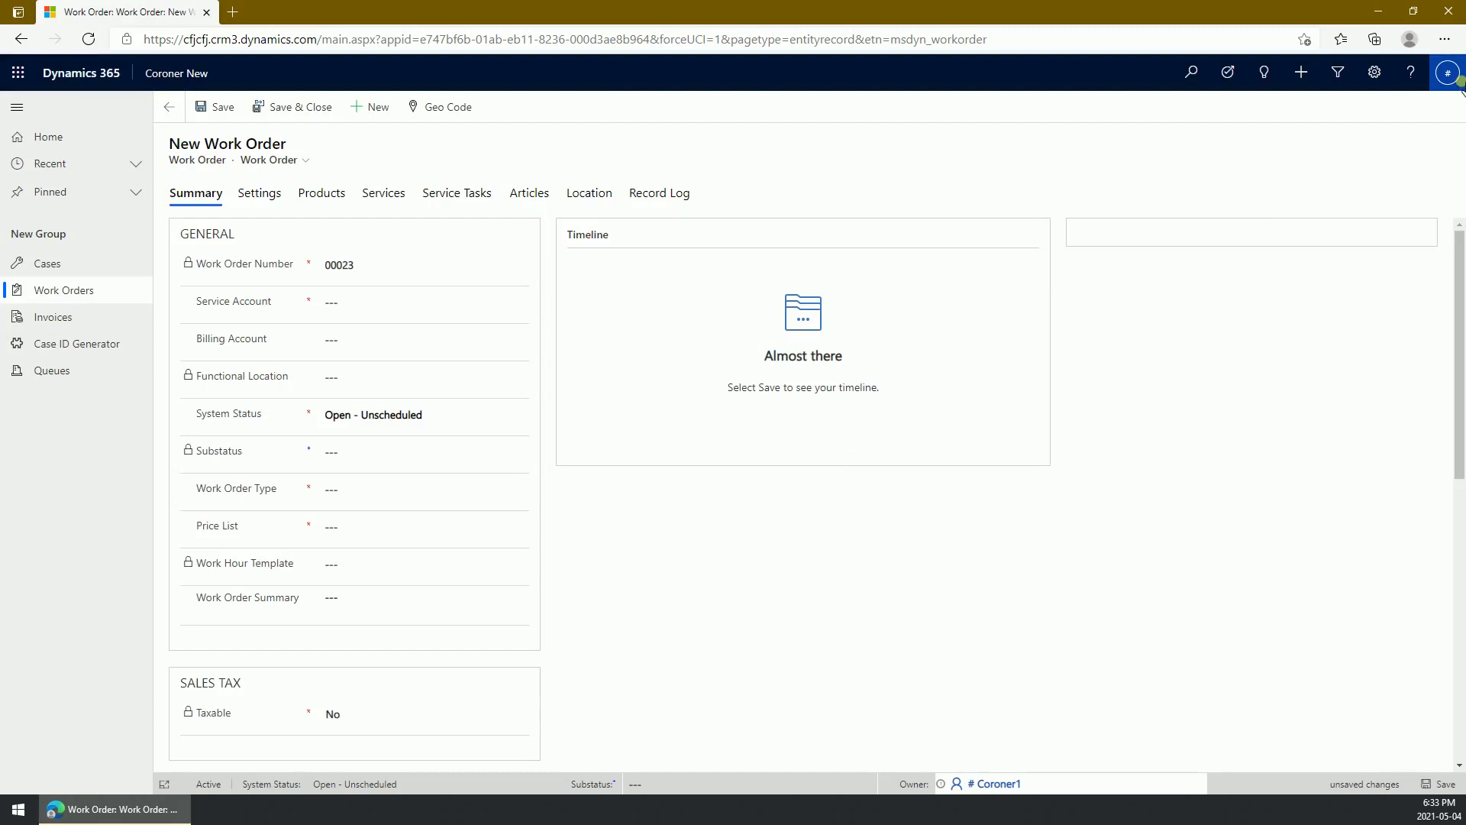
click(1380, 75)
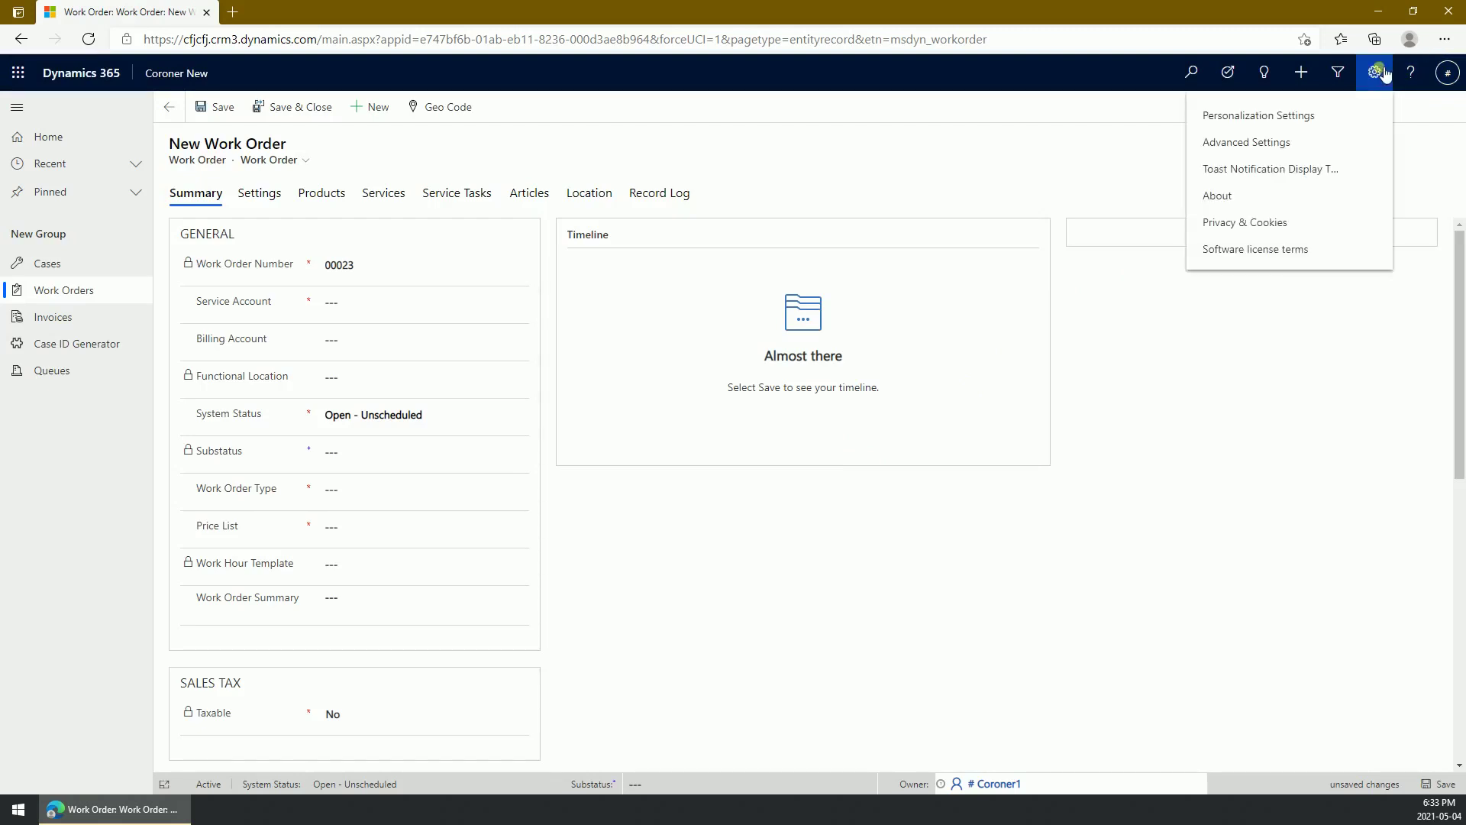
- Record network requests in Edge developer tools, then leave the unsaved form for Work Orders
click(1446, 39)
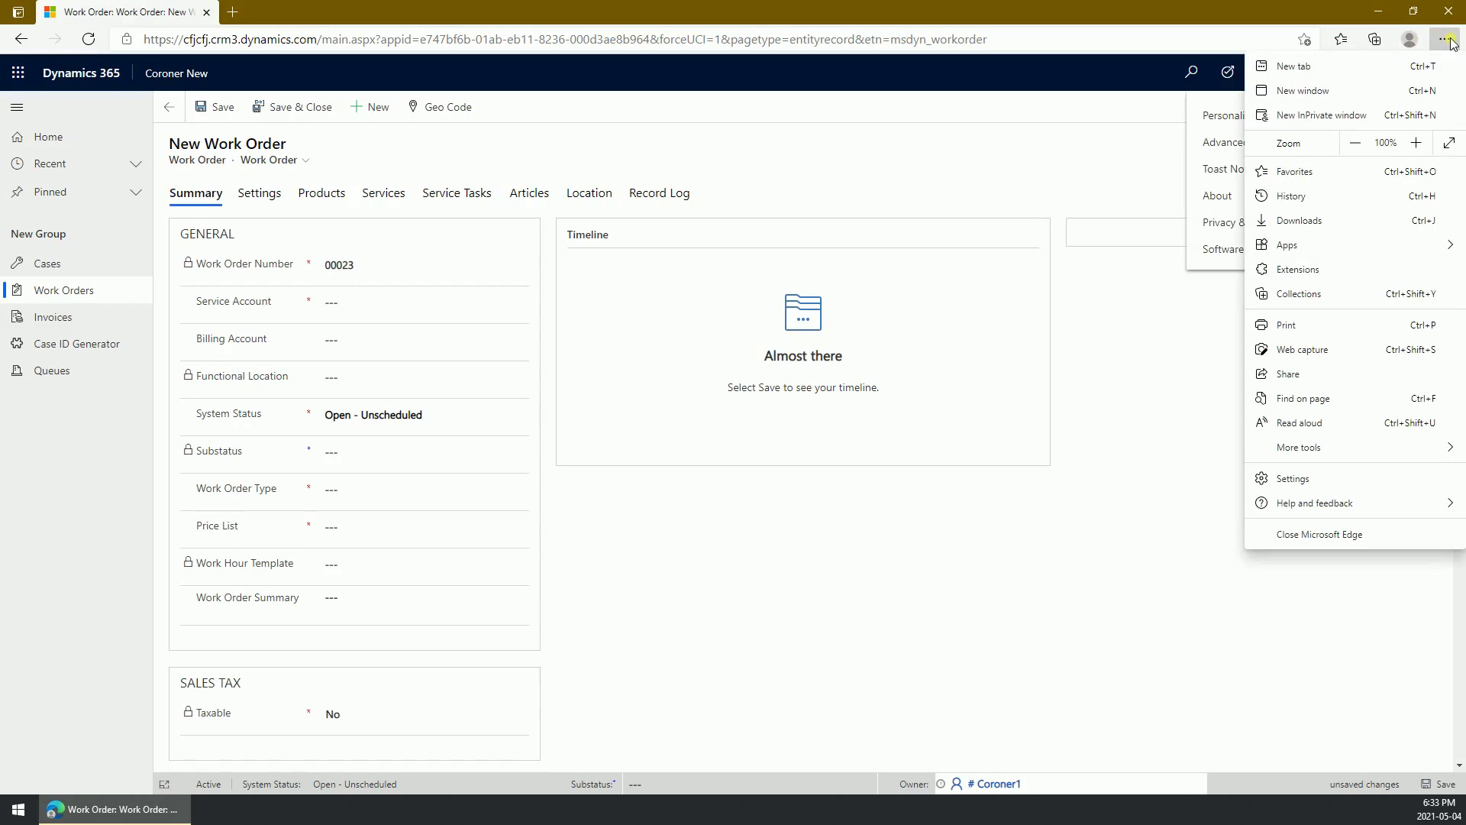
mouse_move(1319, 447)
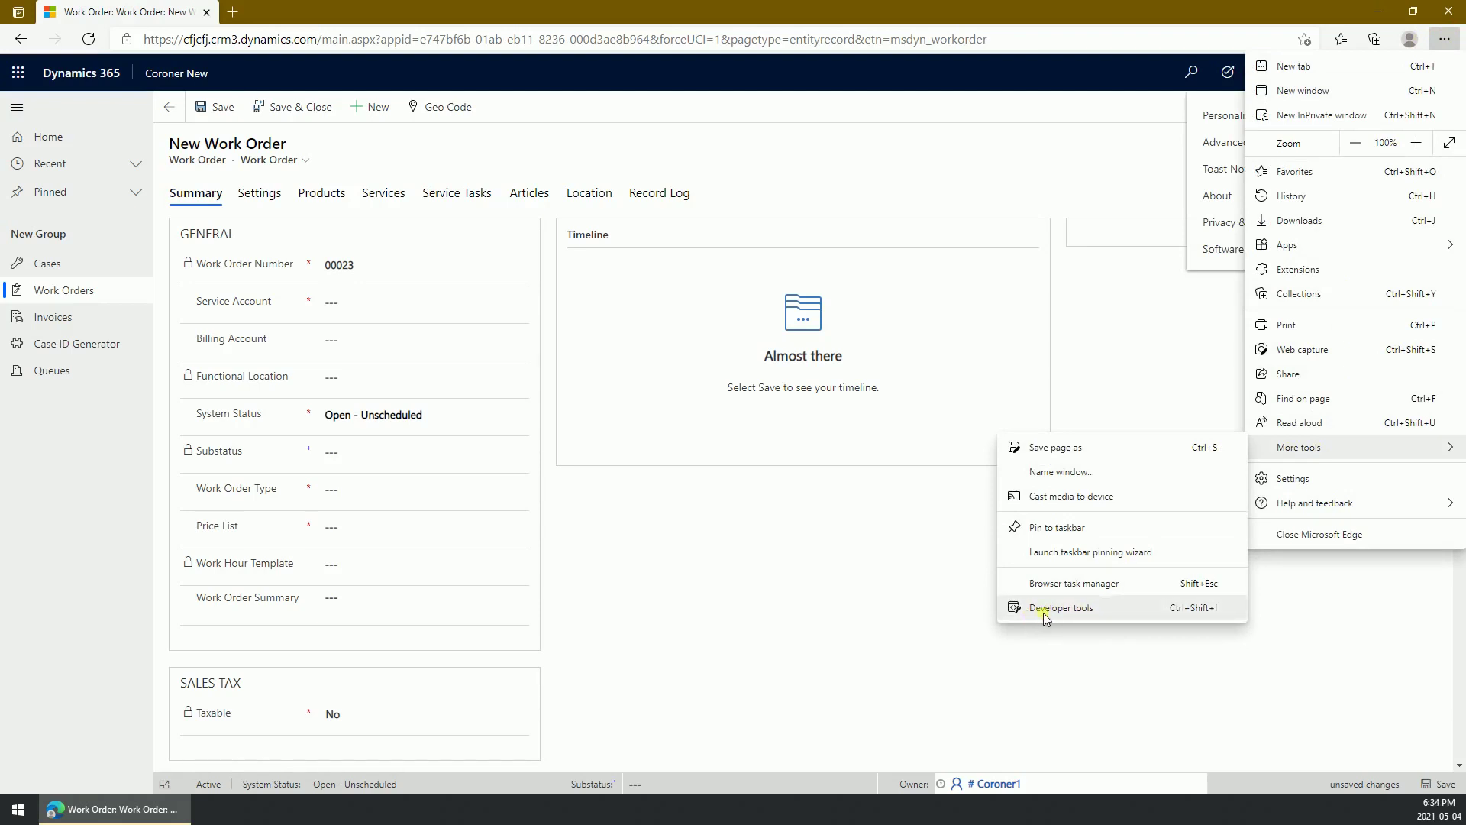
click(1120, 609)
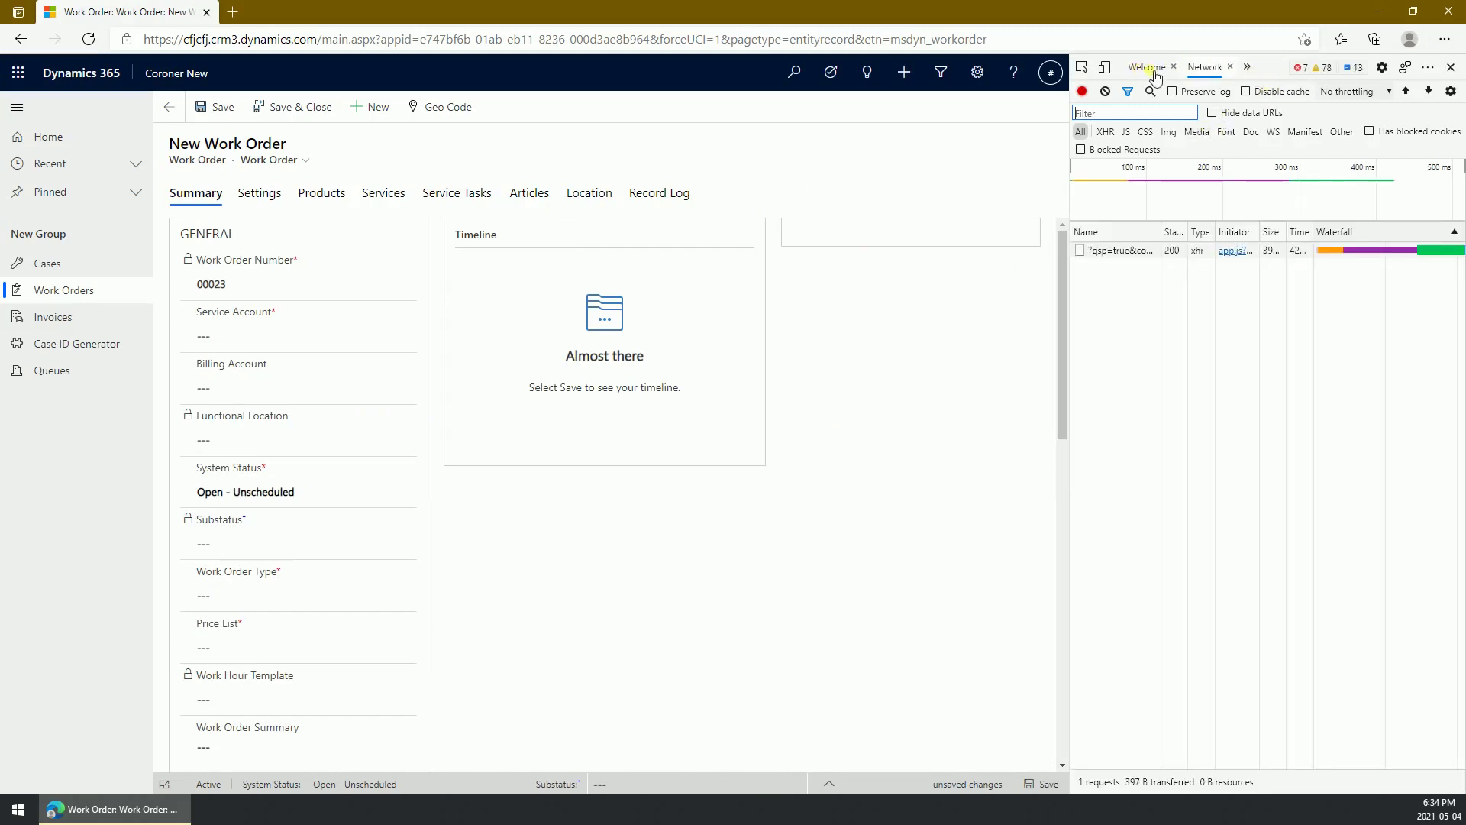
click(1252, 69)
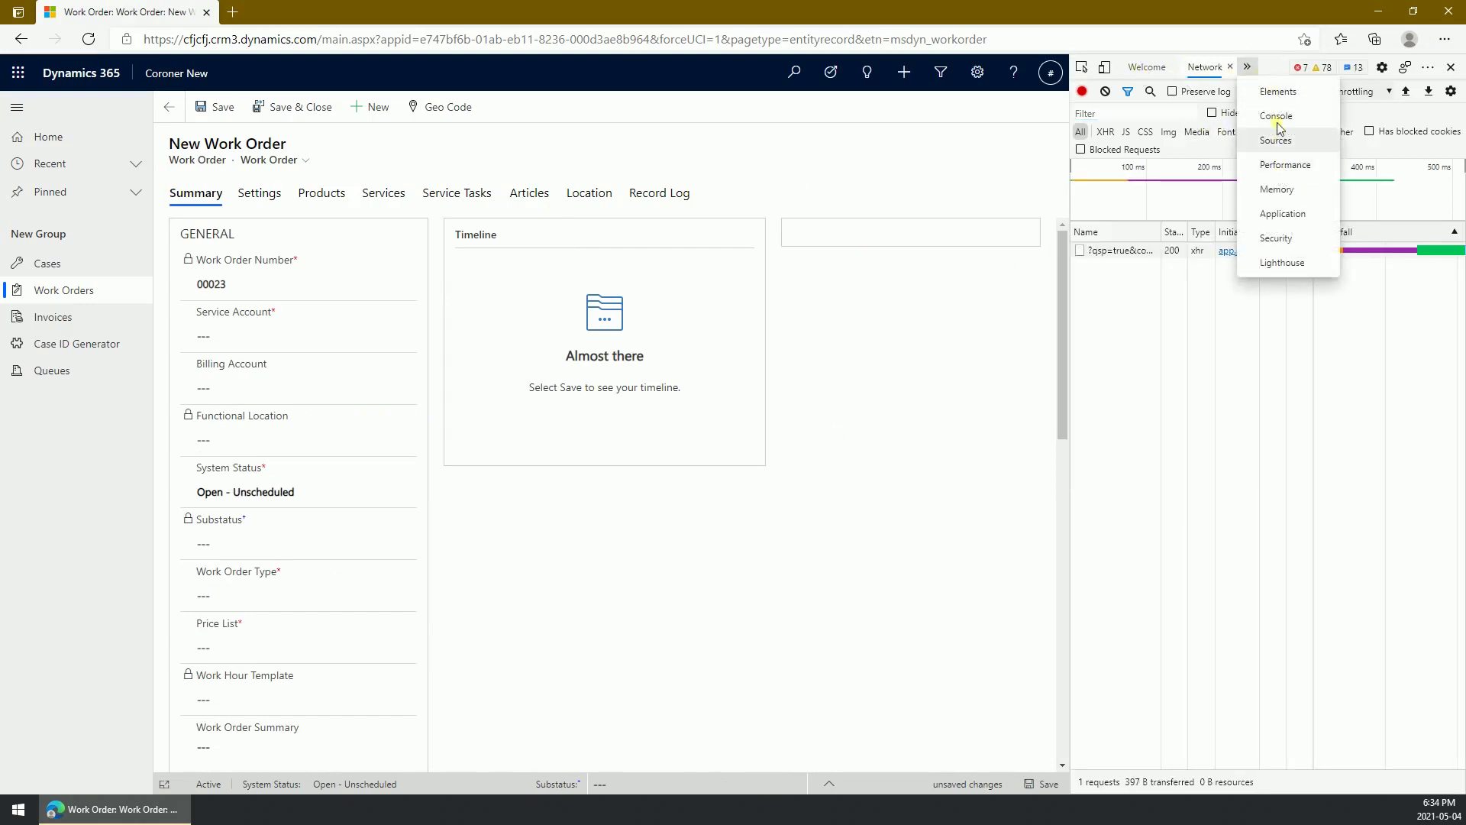
click(1203, 66)
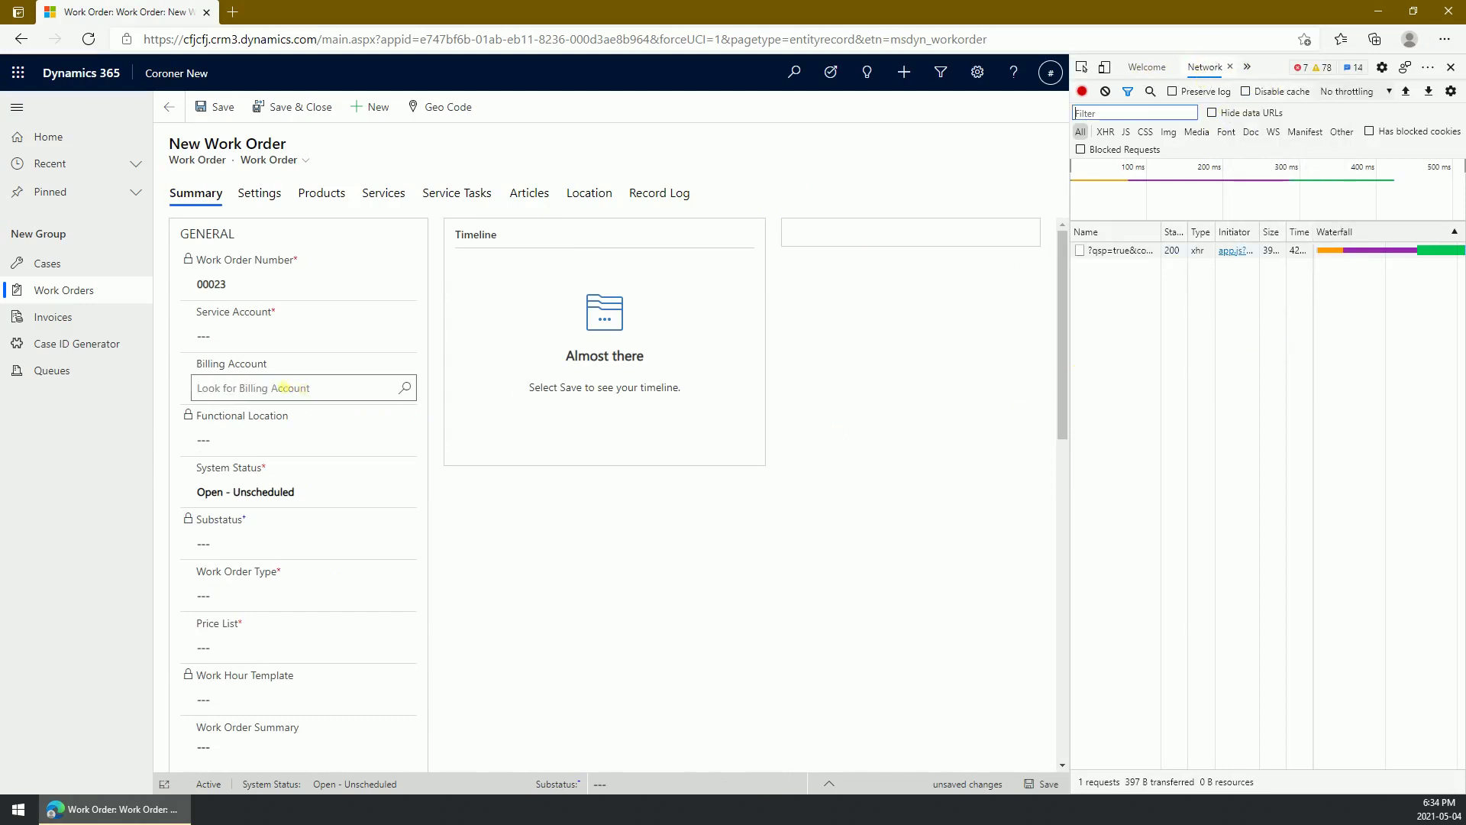
click(173, 107)
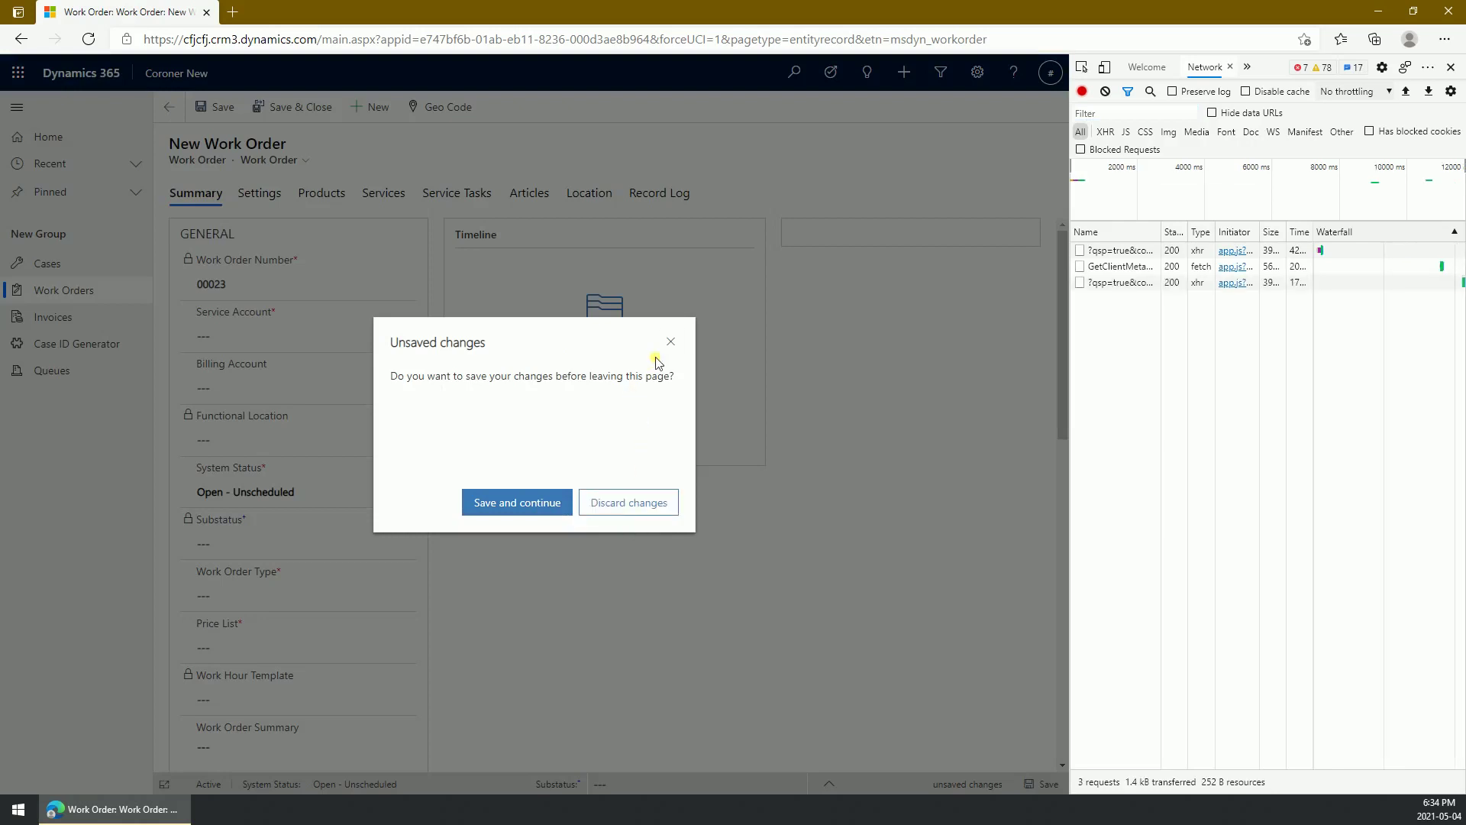
- Discard the unsaved form and create Work Order 00024 while requests are recorded
click(625, 504)
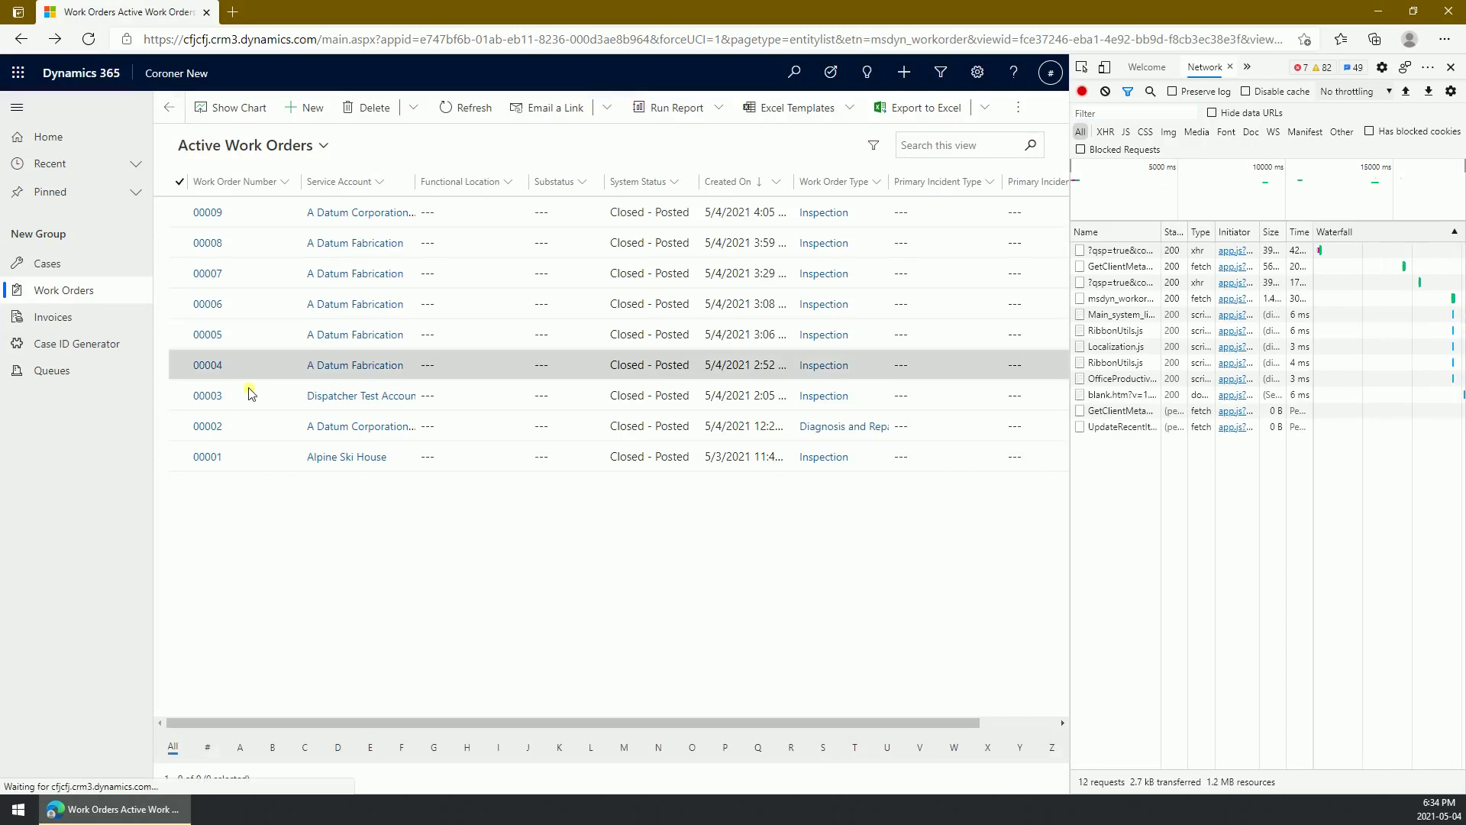
click(309, 106)
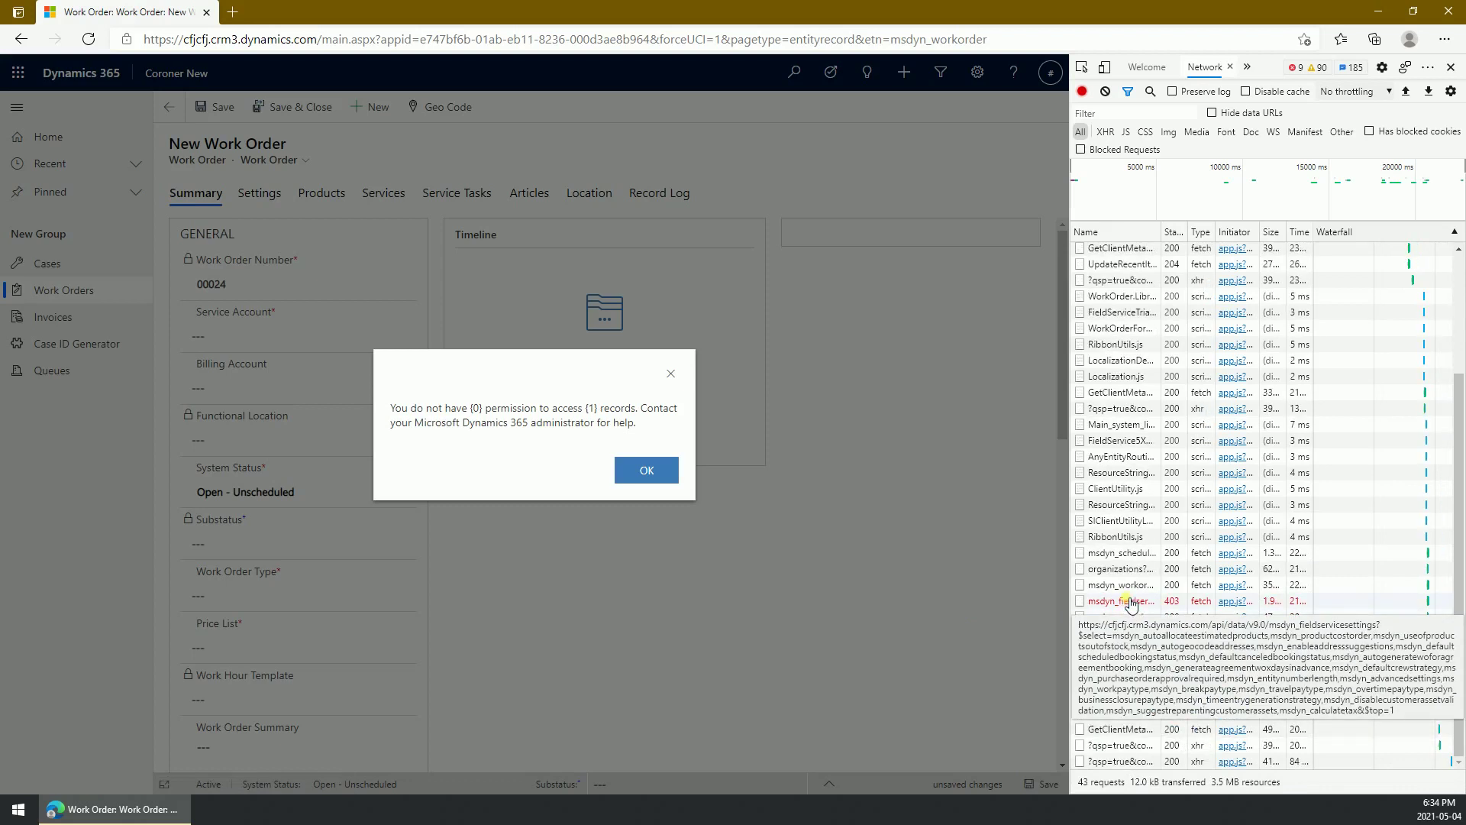
- Inspect the failed 403 msdyn_fieldservicesettings request and expand its error details
click(1128, 601)
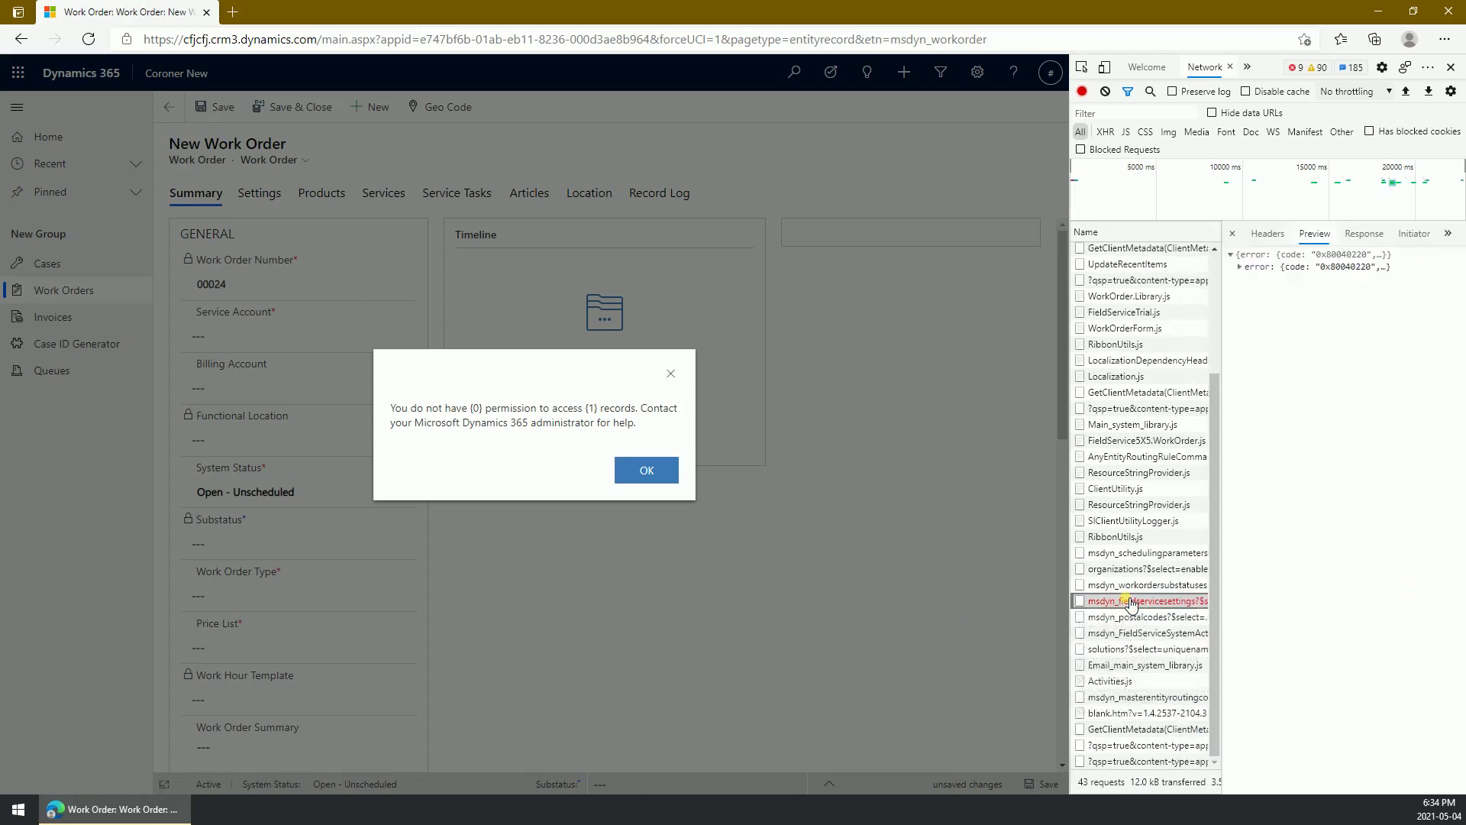
click(1240, 266)
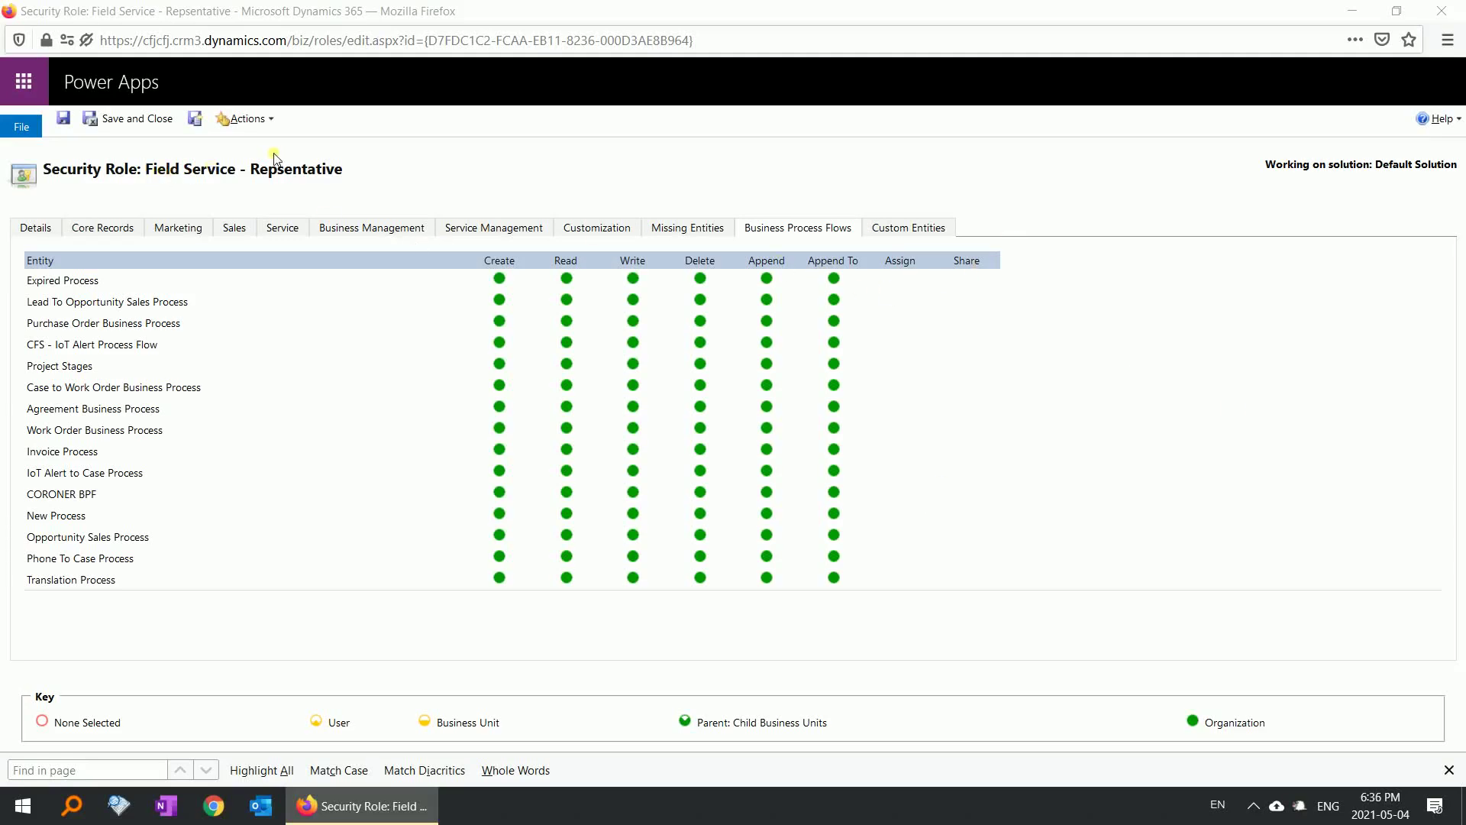
- Show custom entity privileges and replace the Find bar term with 'setting'
click(928, 232)
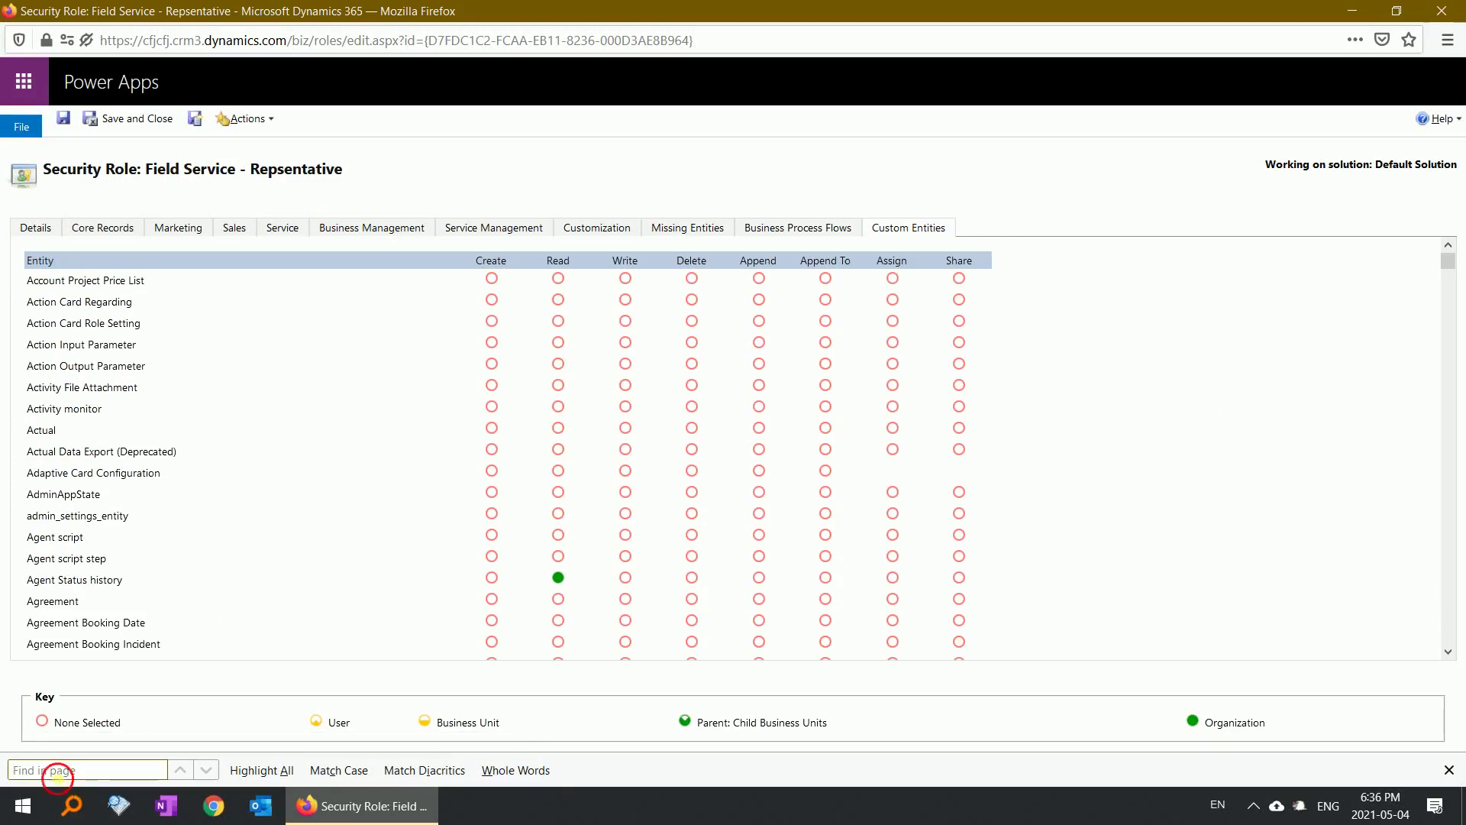
text(msdyn_fieldservicesetting)
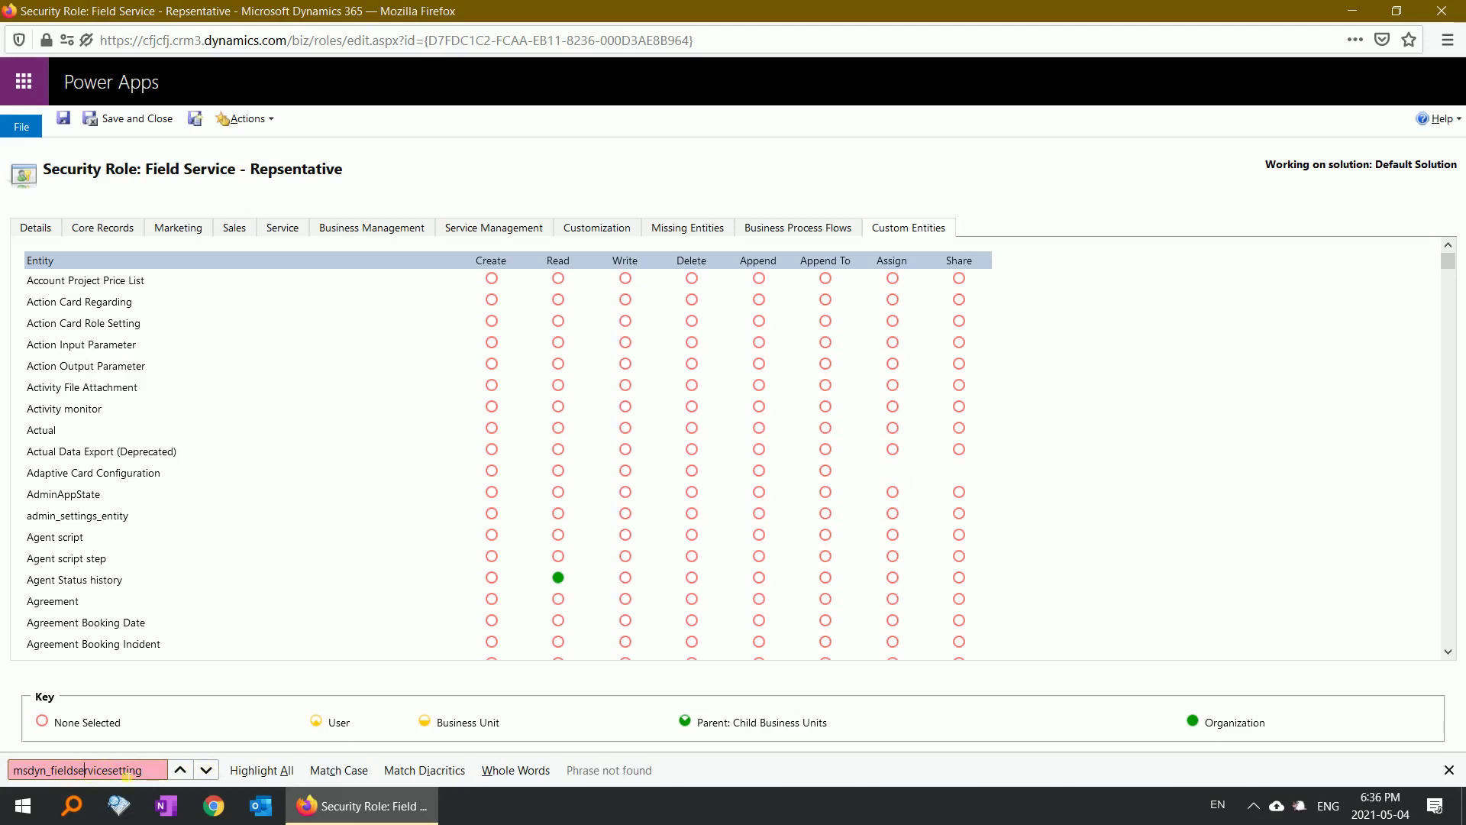
drag(143, 770, 14, 771)
click(66, 770)
drag(109, 770, 58, 771)
click(156, 774)
drag(158, 775, 6, 756)
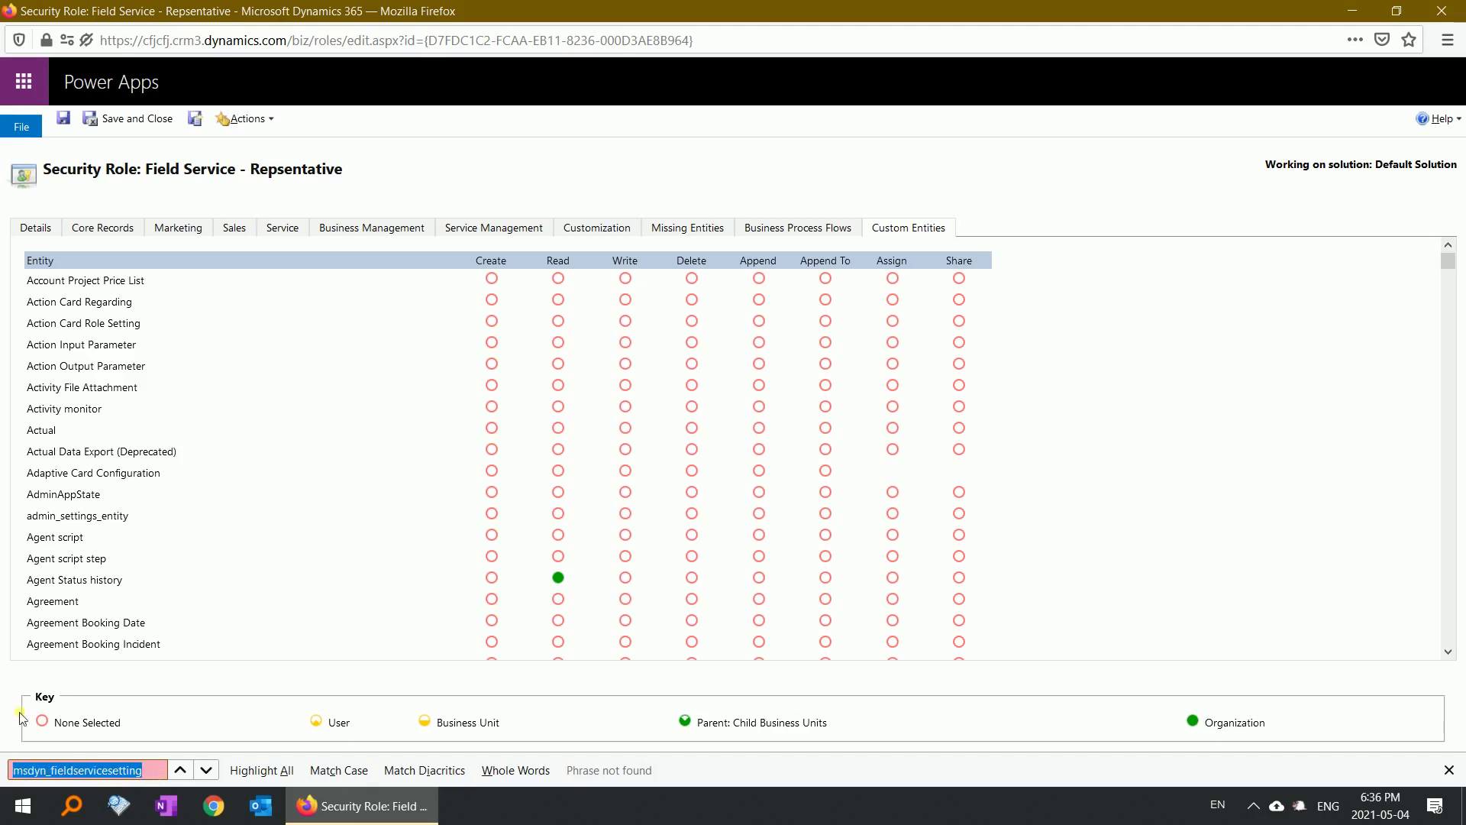
text(setting)
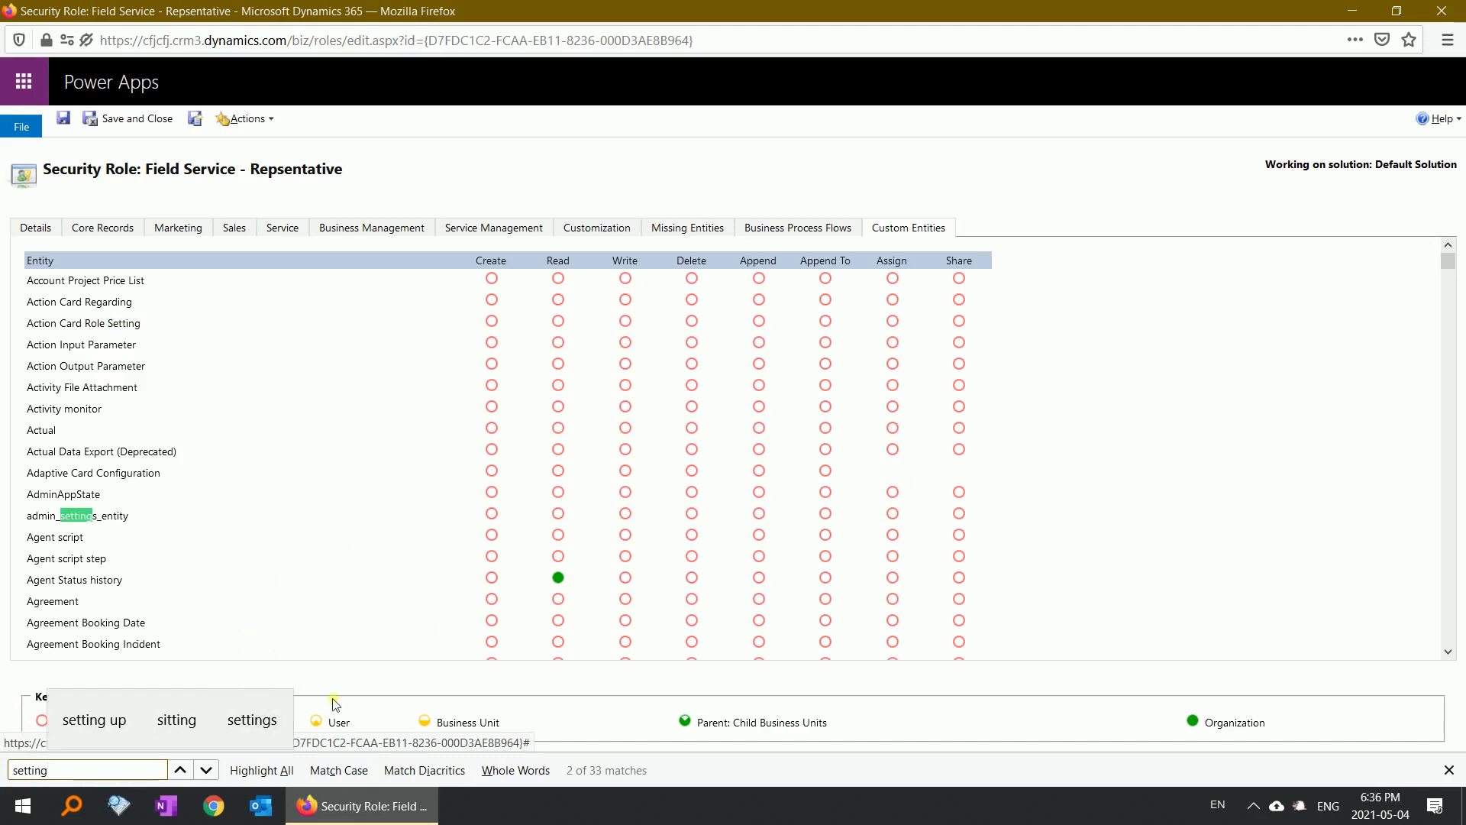
- Step through the 'setting' matches until the Field Service Setting entity row is reached
click(206, 771)
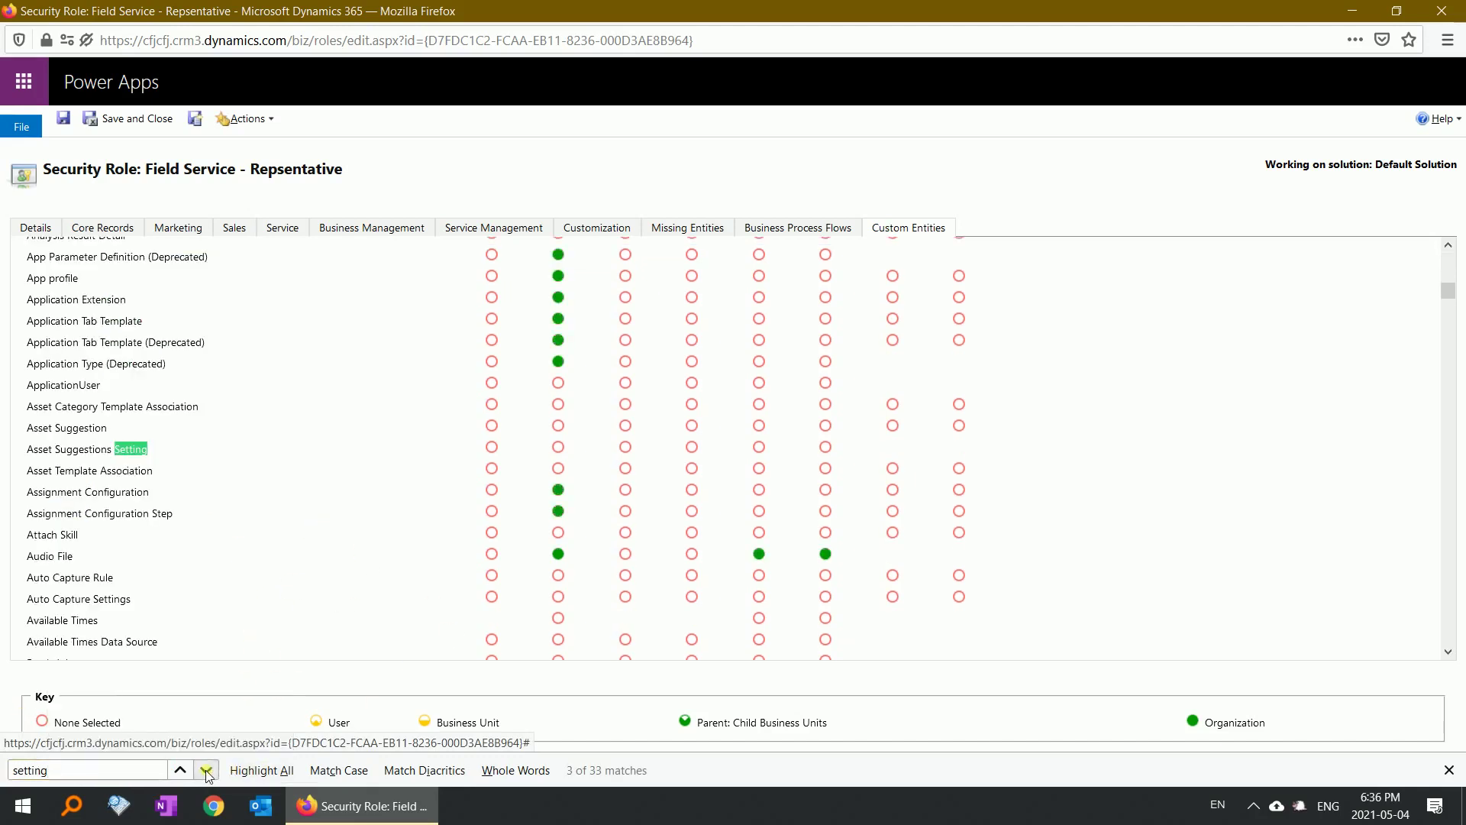
click(207, 770)
click(207, 770)
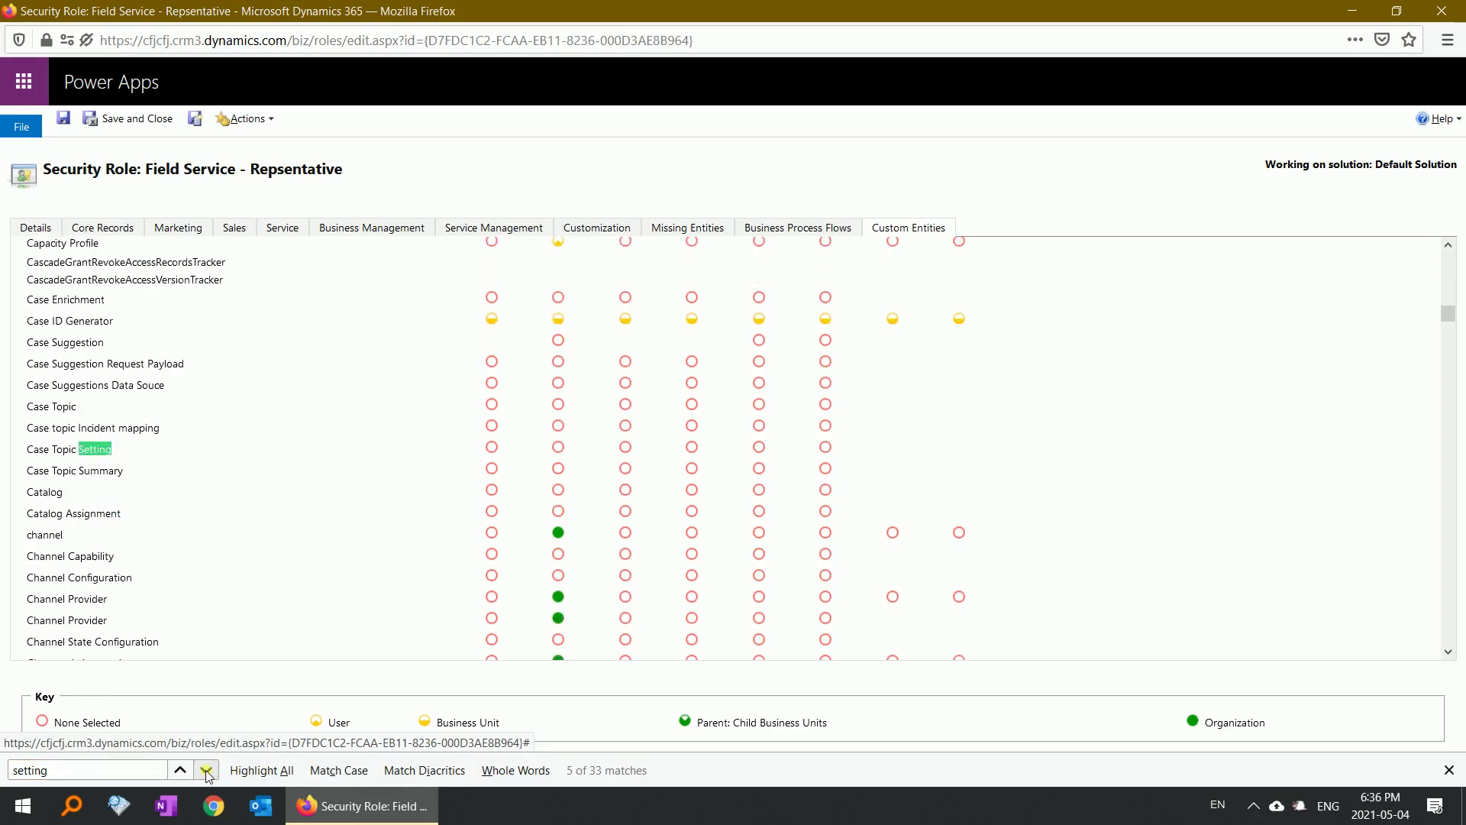
click(206, 773)
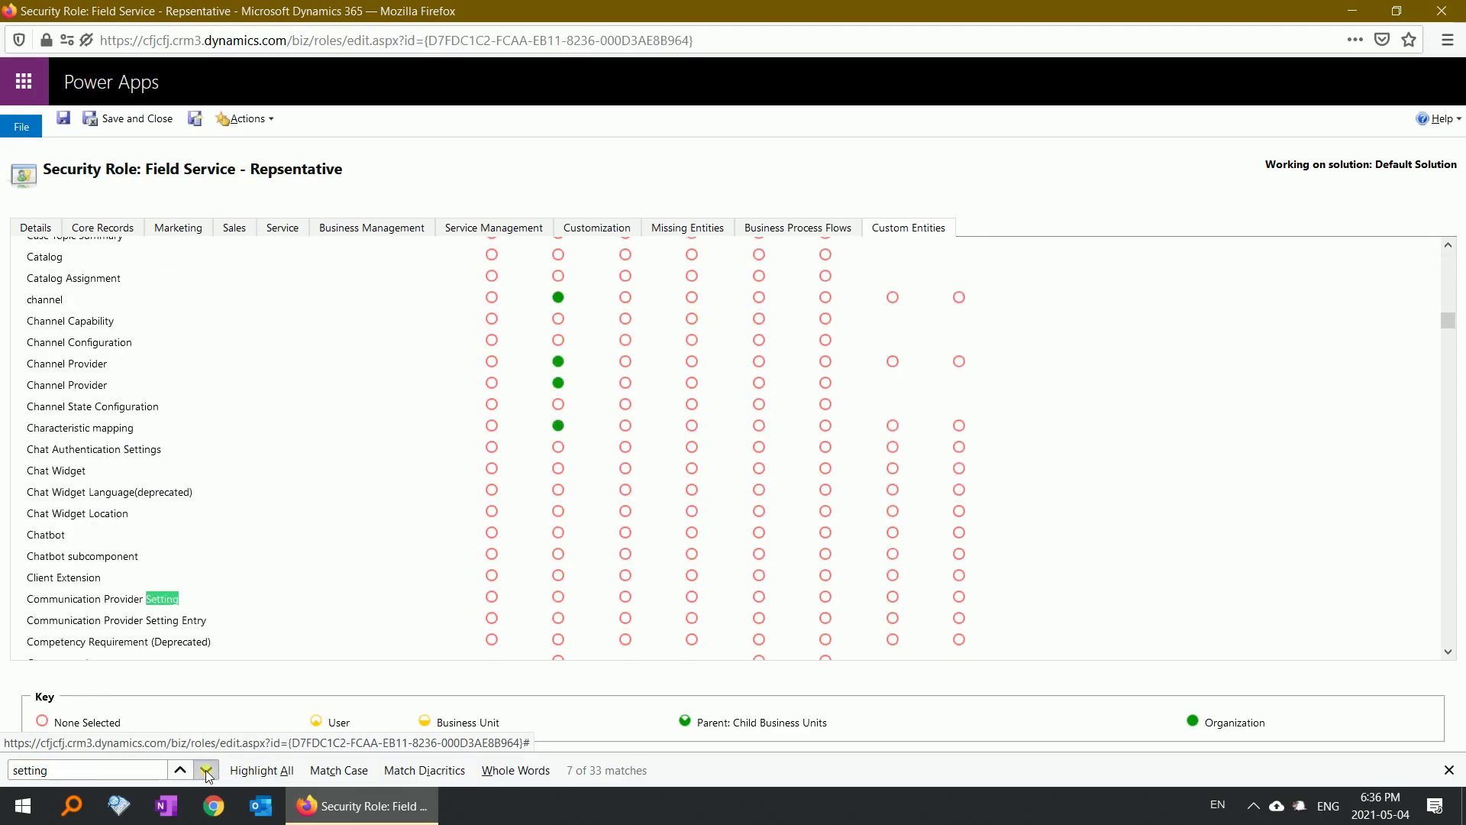
click(207, 774)
click(207, 770)
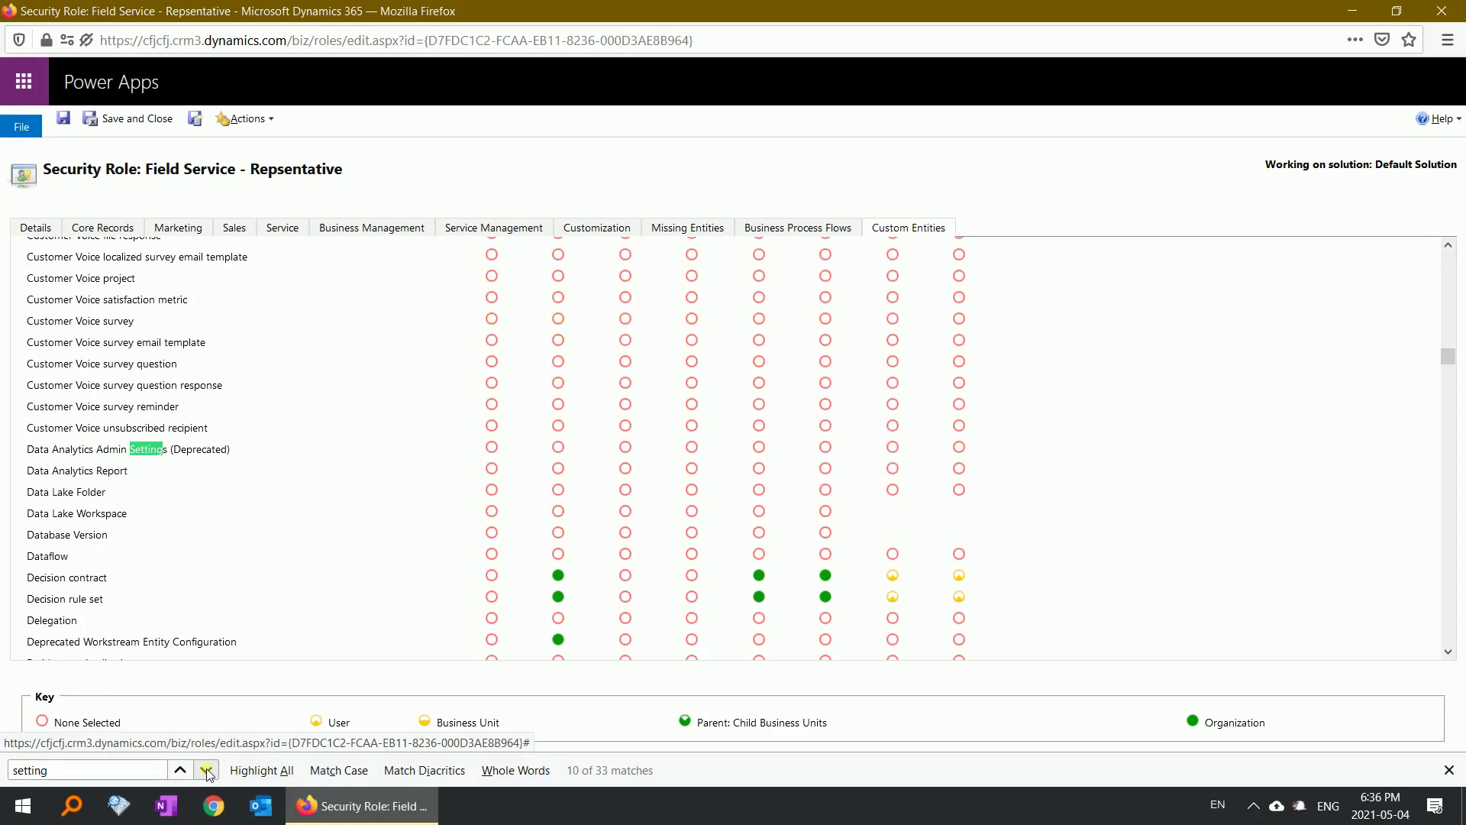
click(207, 769)
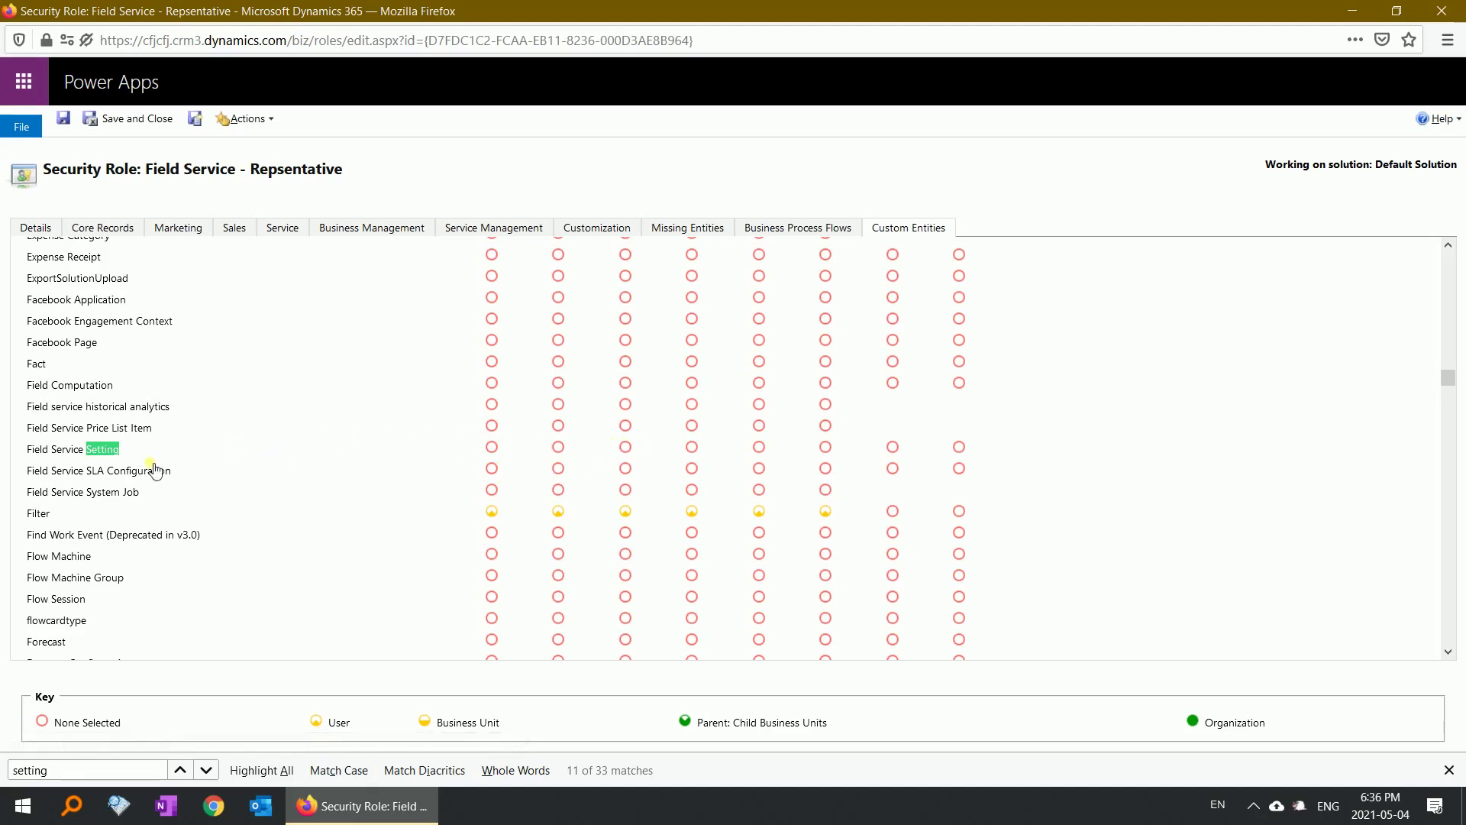
- Grant every Field Service Setting privilege at User level and save the security role
click(74, 452)
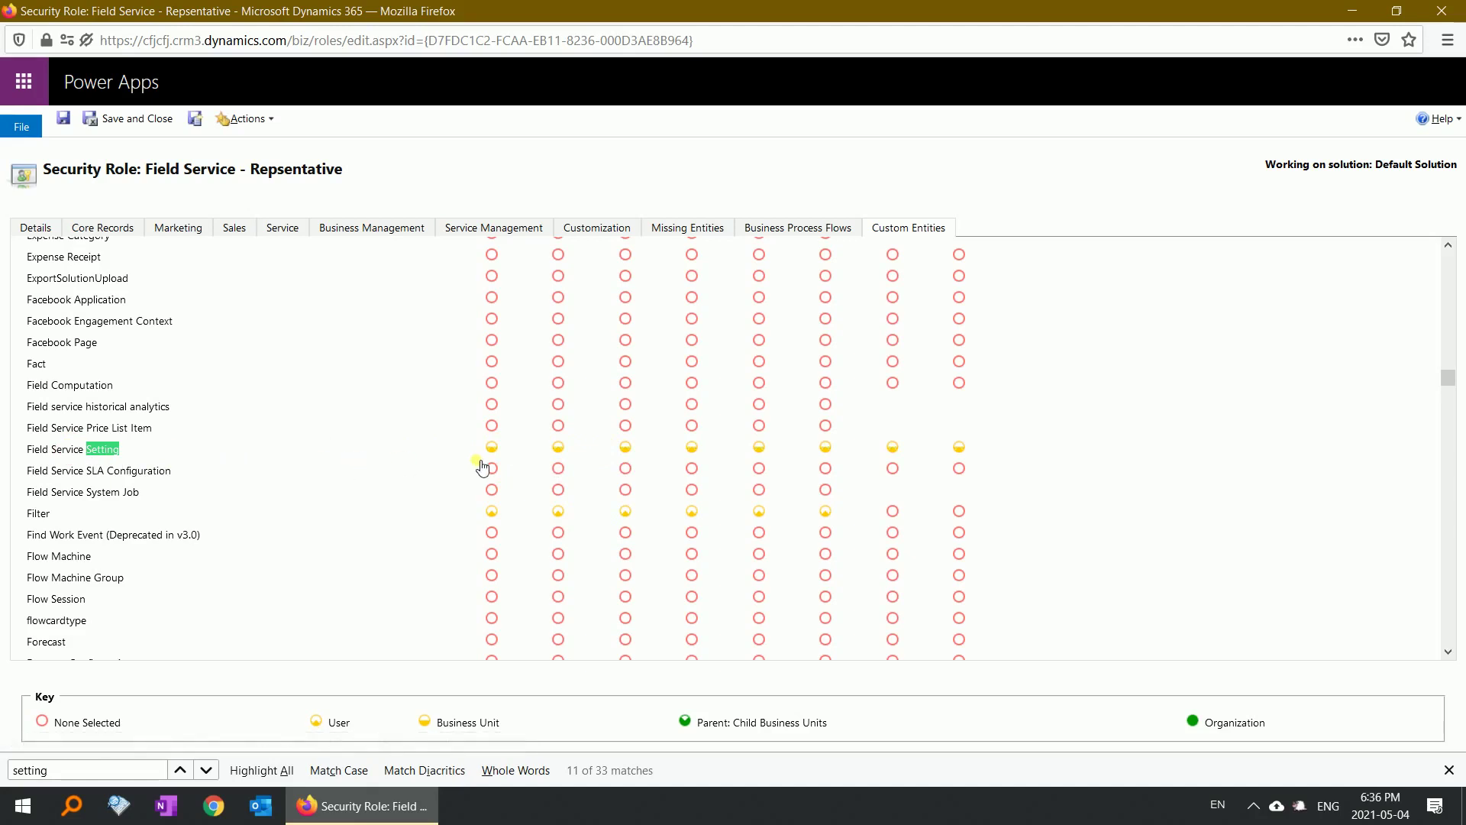
click(65, 122)
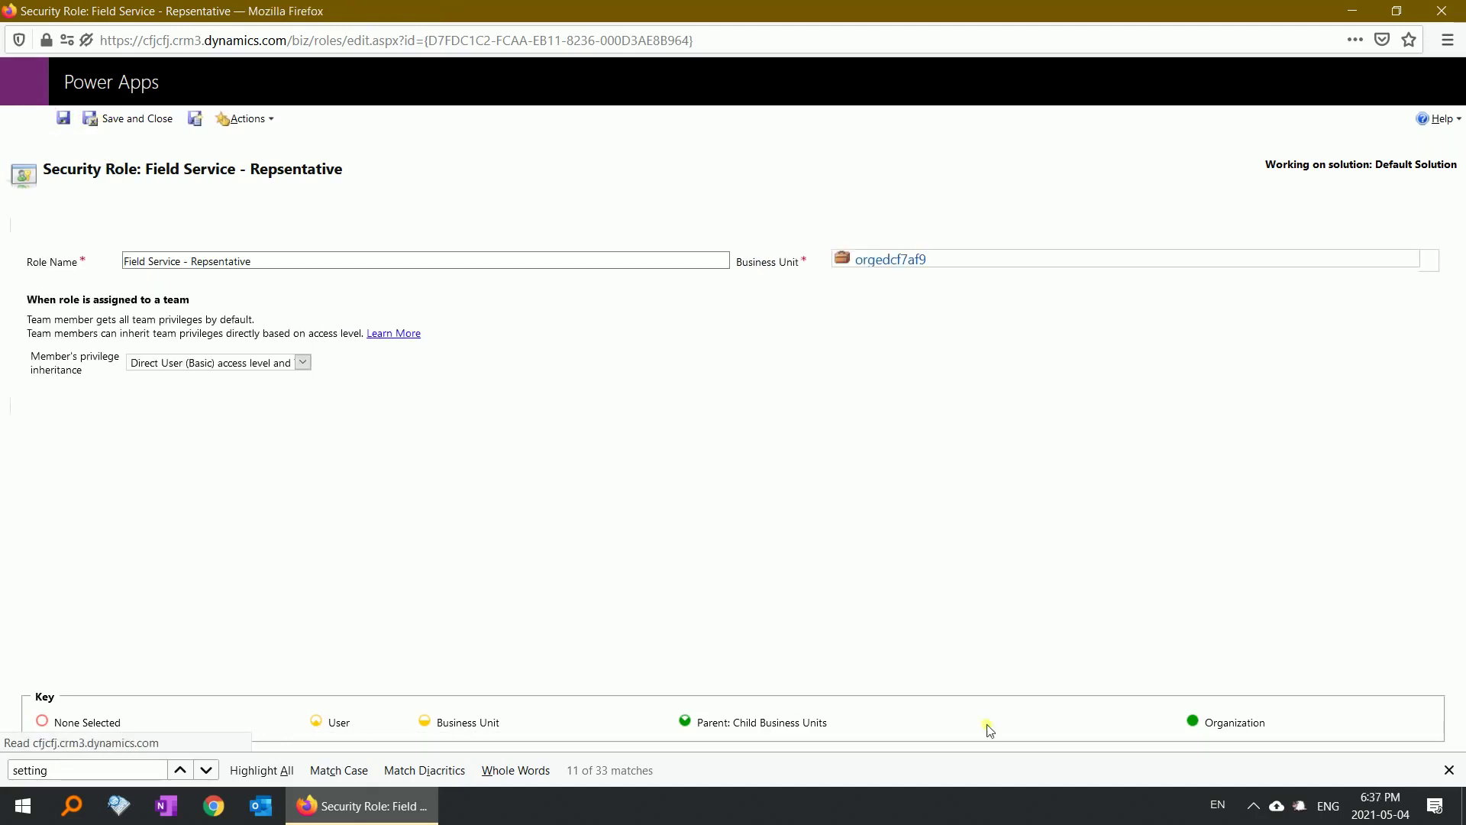
click(1253, 805)
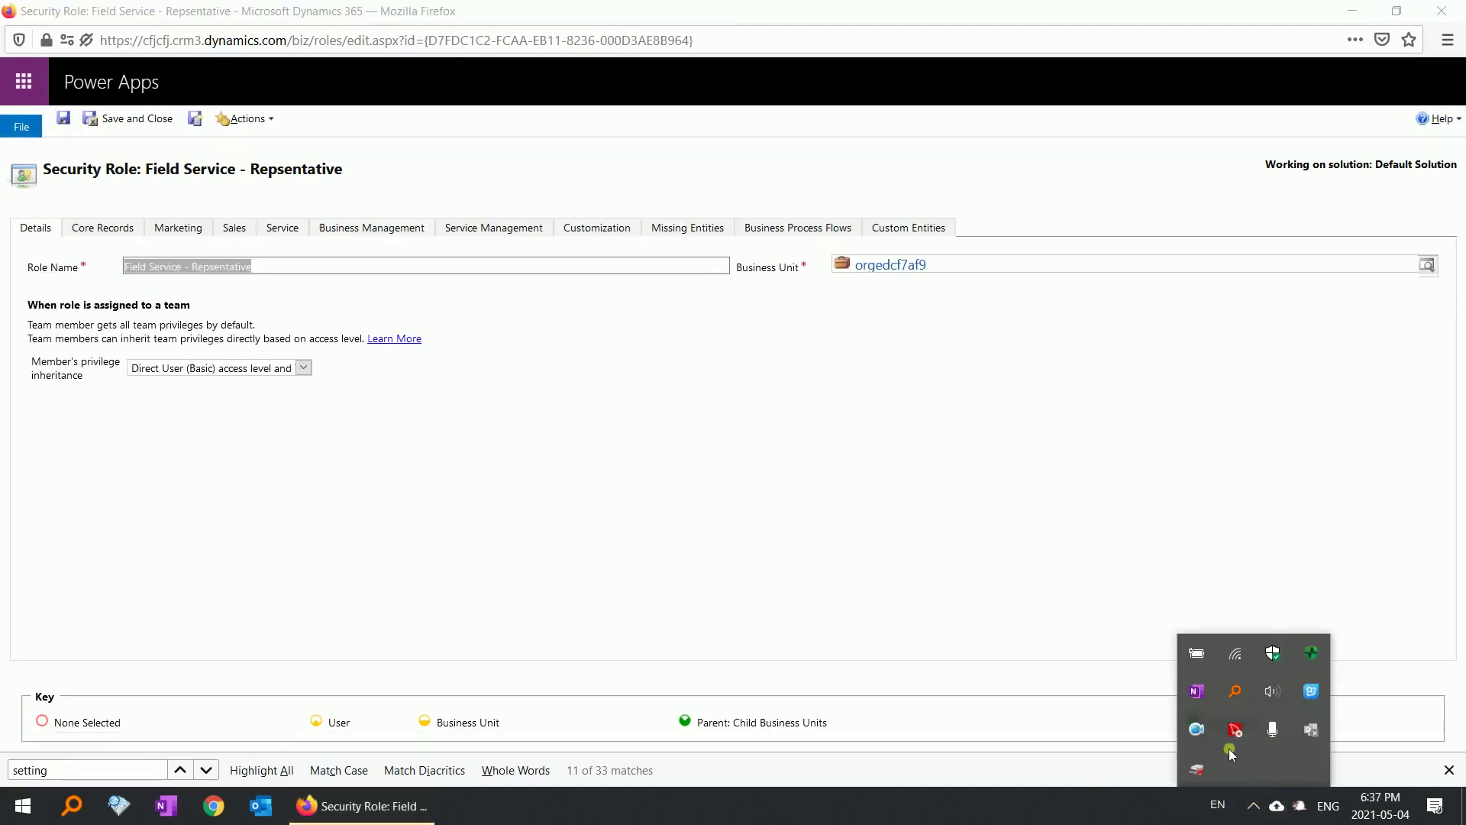
click(1197, 730)
right_click(1197, 730)
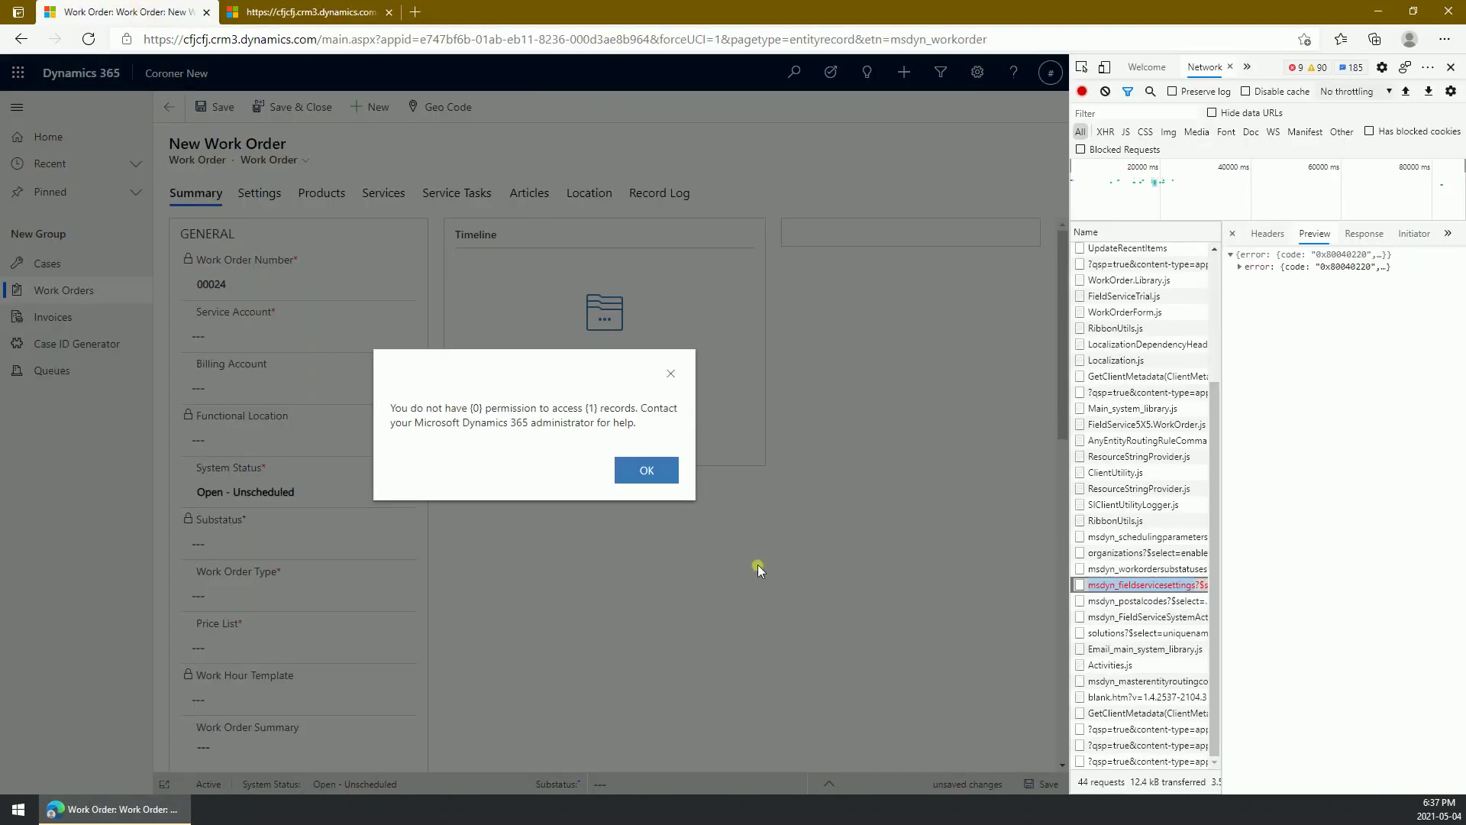
- Discard Work Order 00024 and create Work Order 00025 with no permission error
click(646, 470)
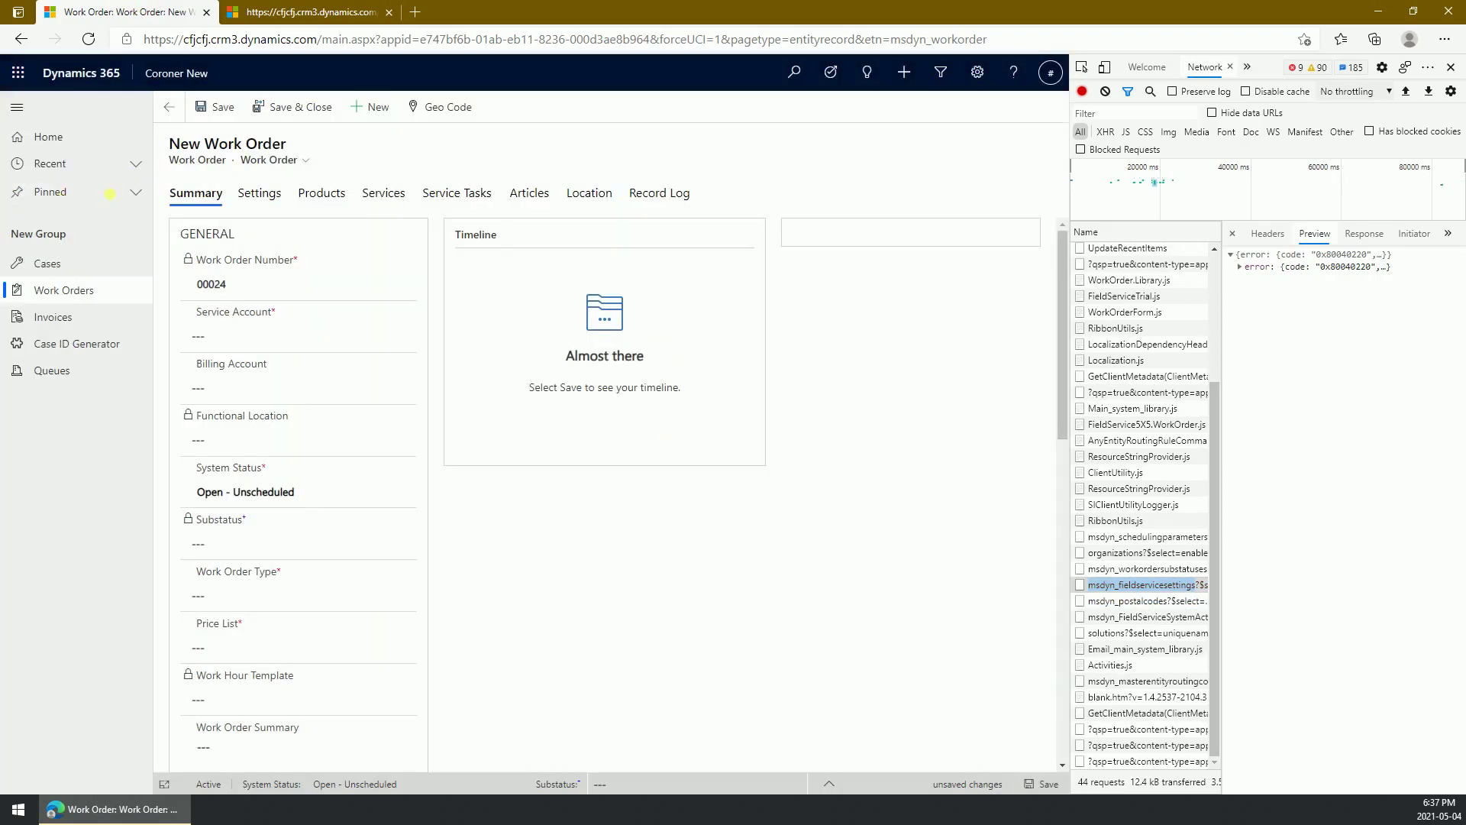
click(169, 107)
click(630, 501)
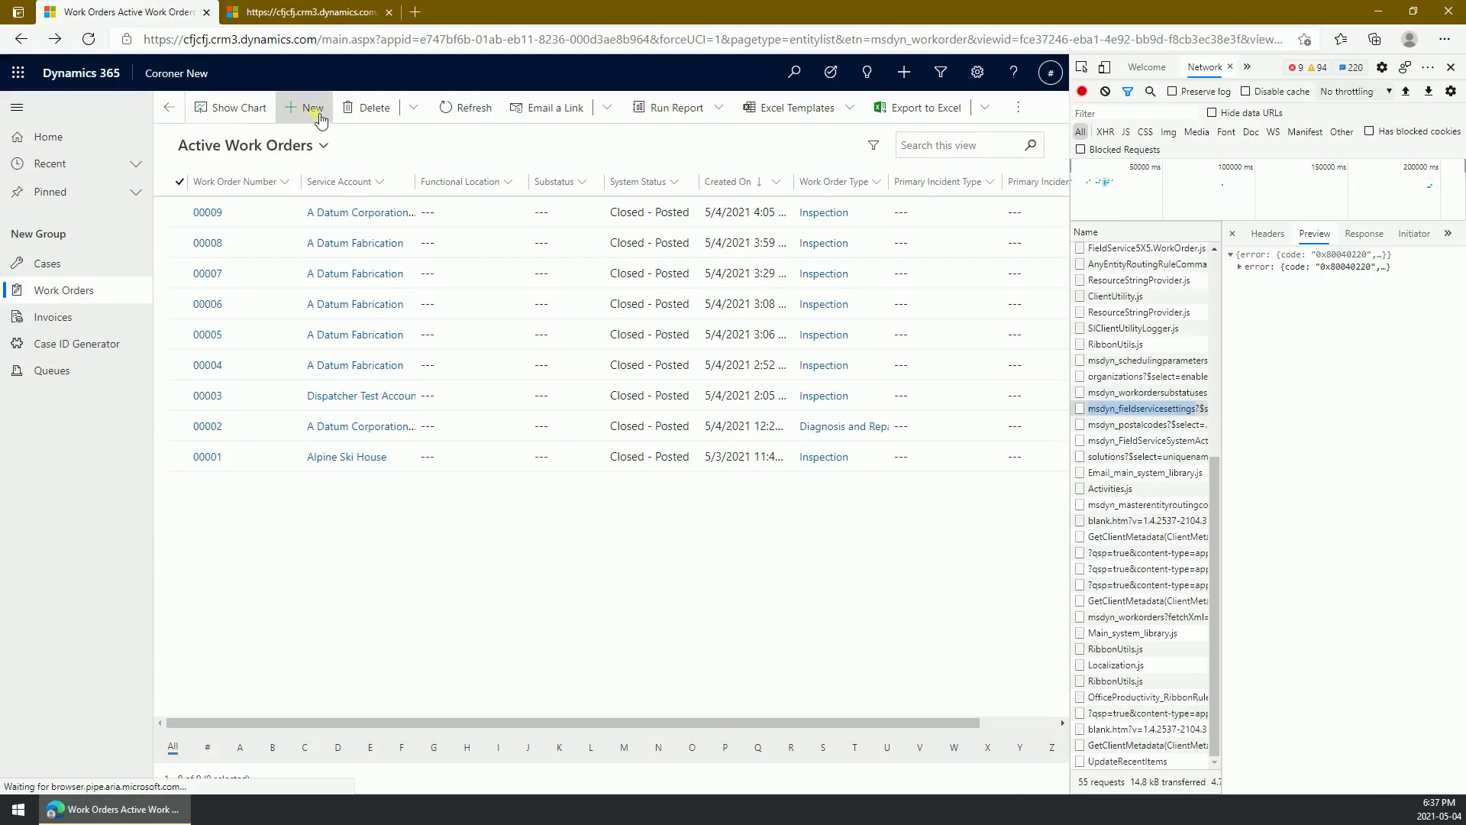
click(311, 107)
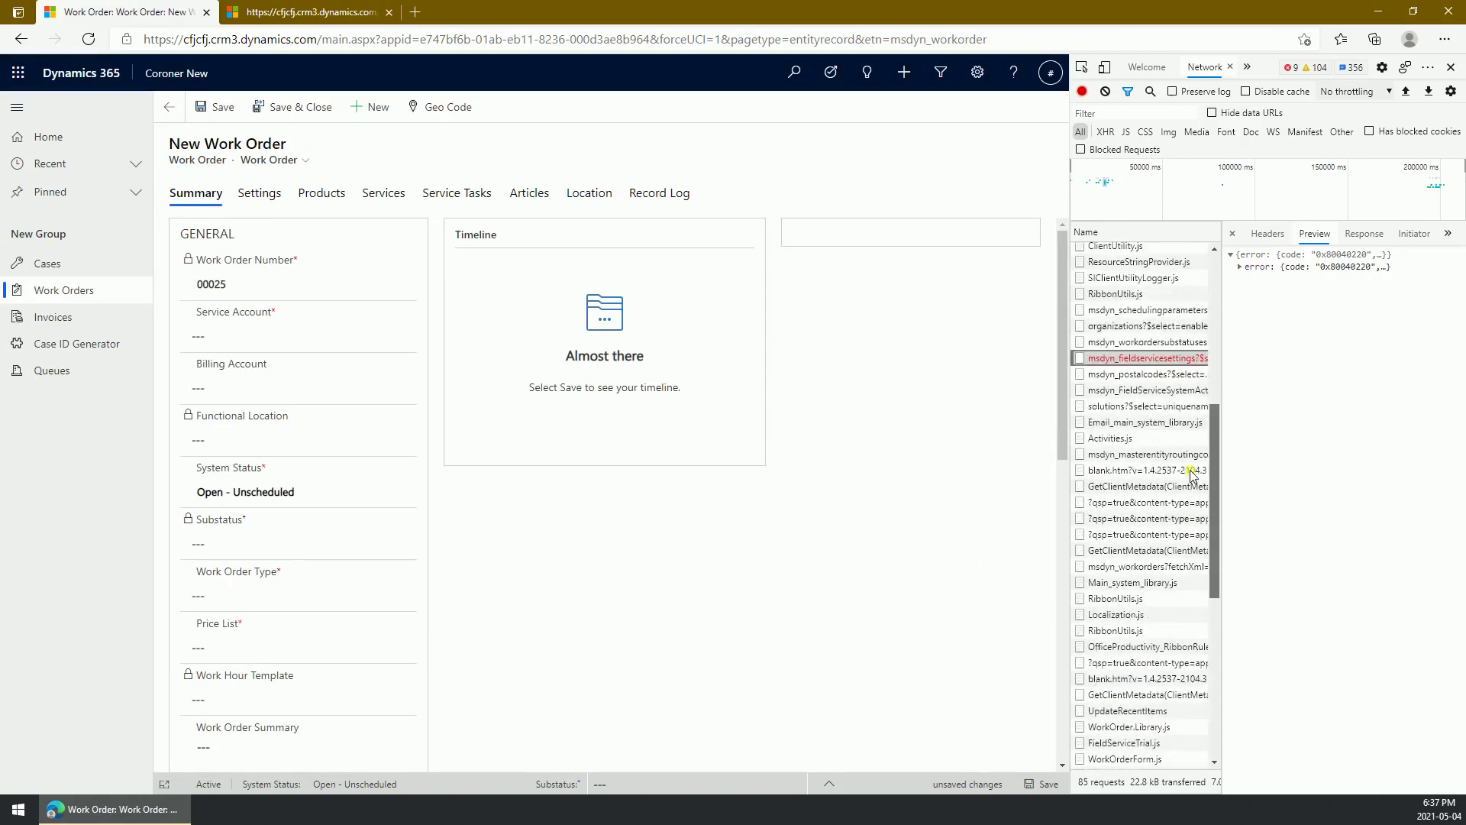
drag(1217, 650, 1187, 419)
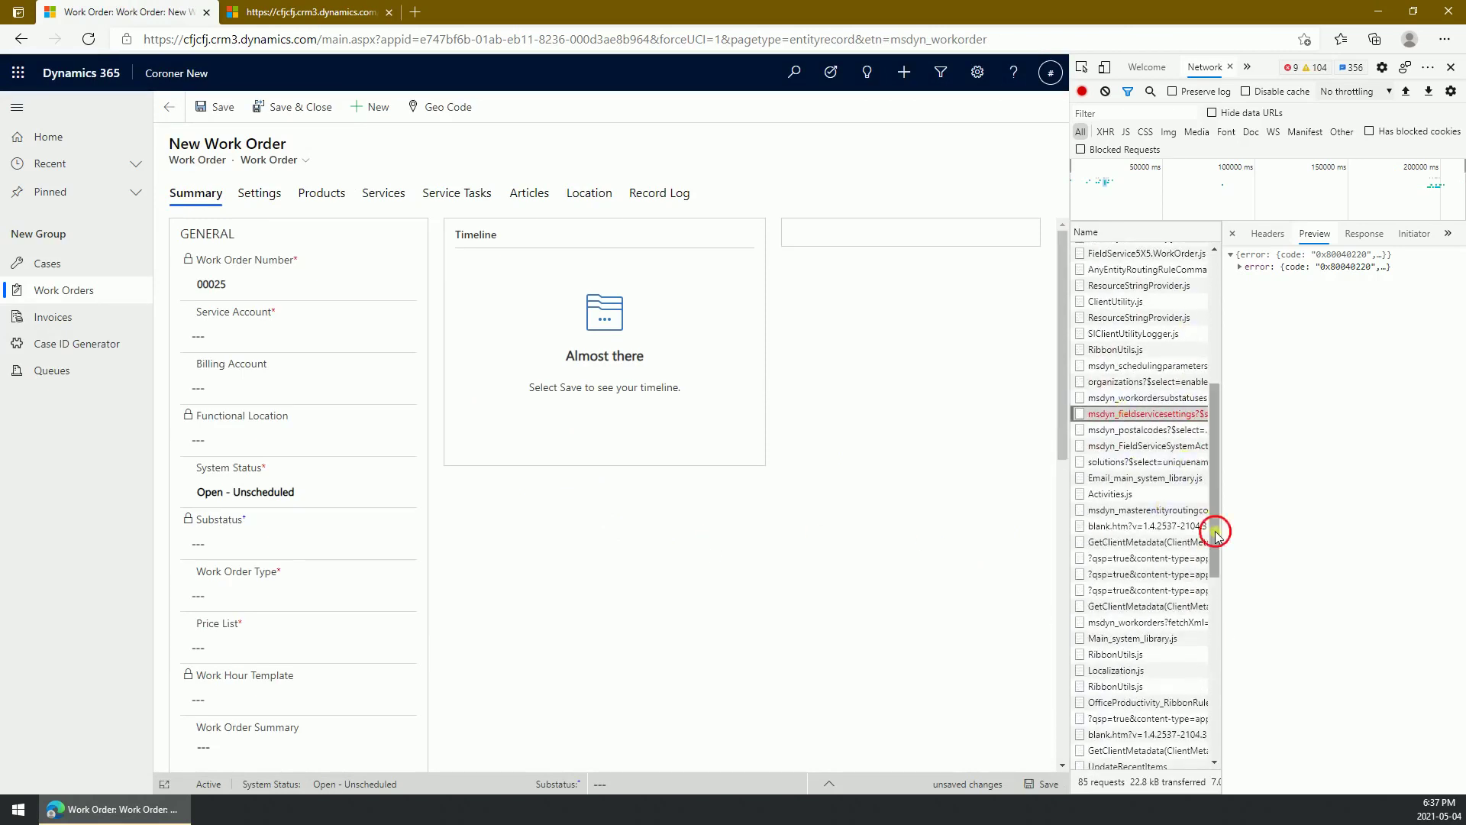
drag(1210, 523, 1211, 711)
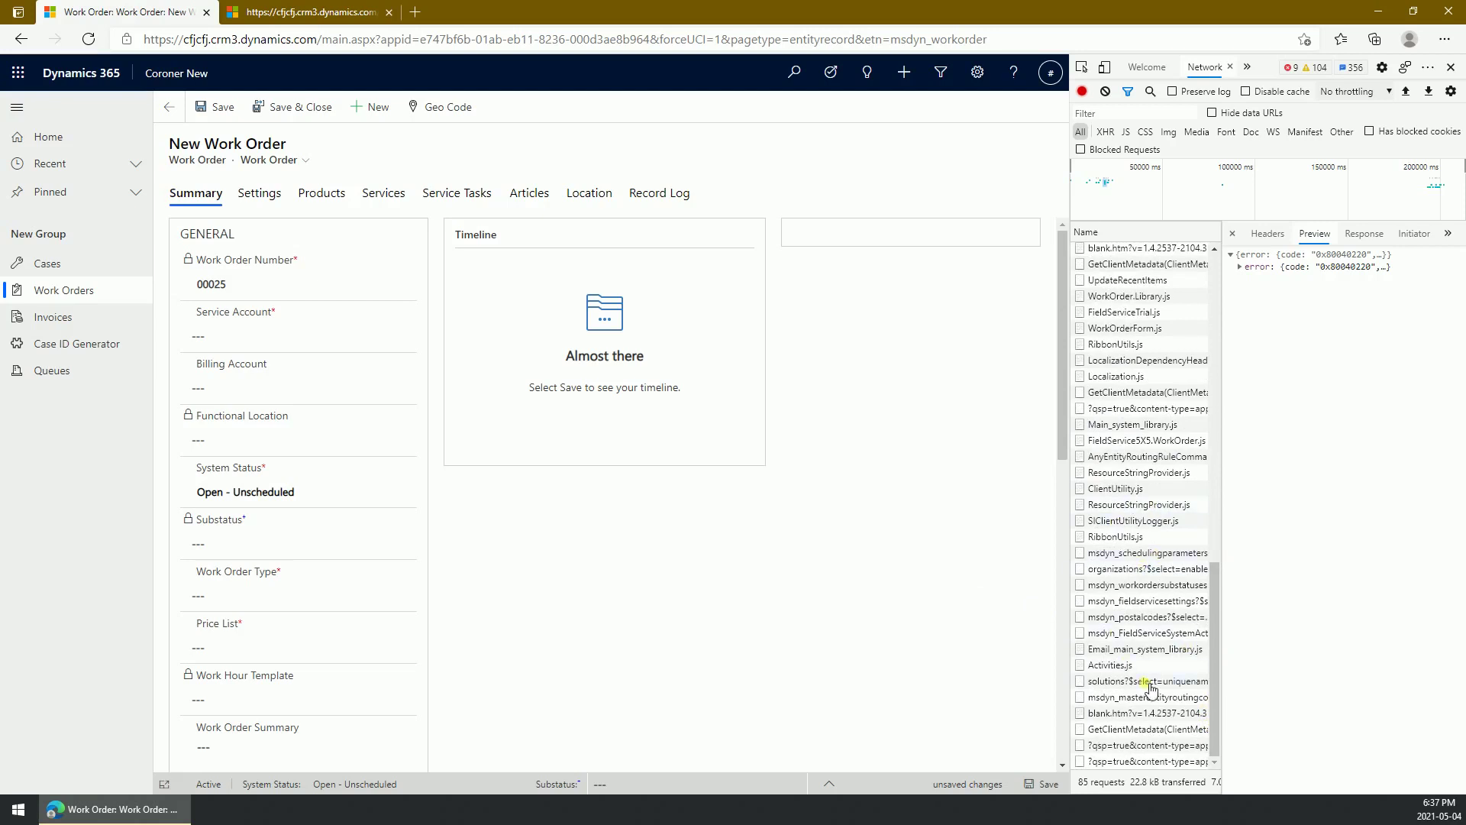